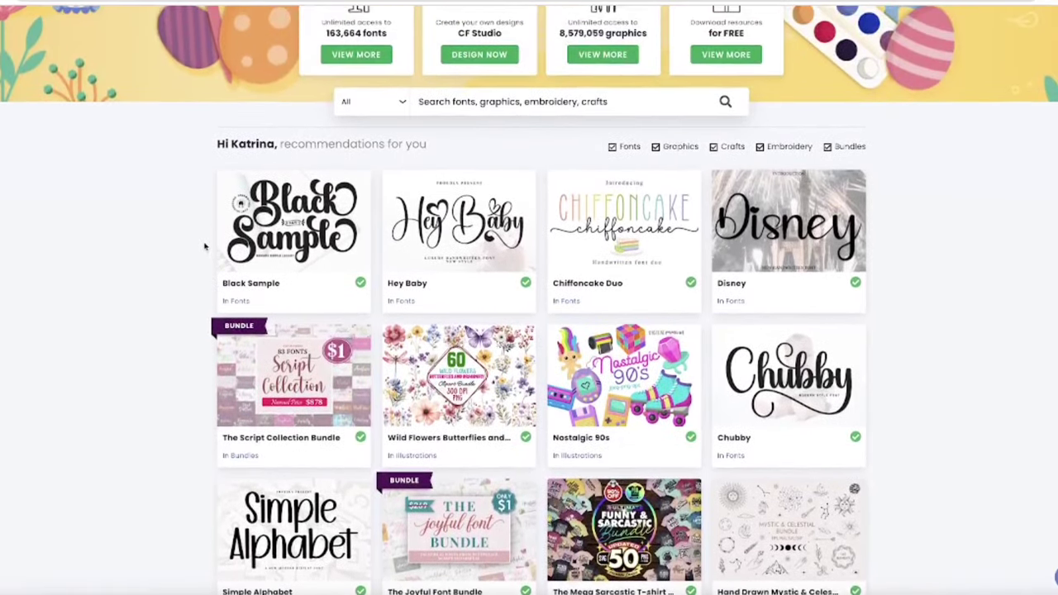
Search Creative Fabrica for "senior 2024" designs.
scroll(204, 246, up, 3)
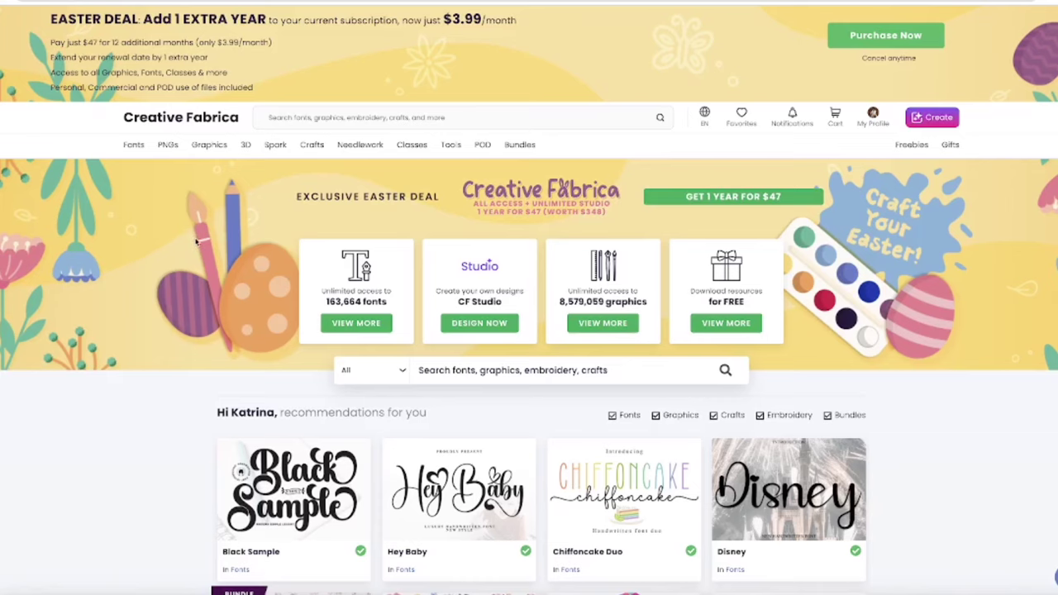
click(283, 117)
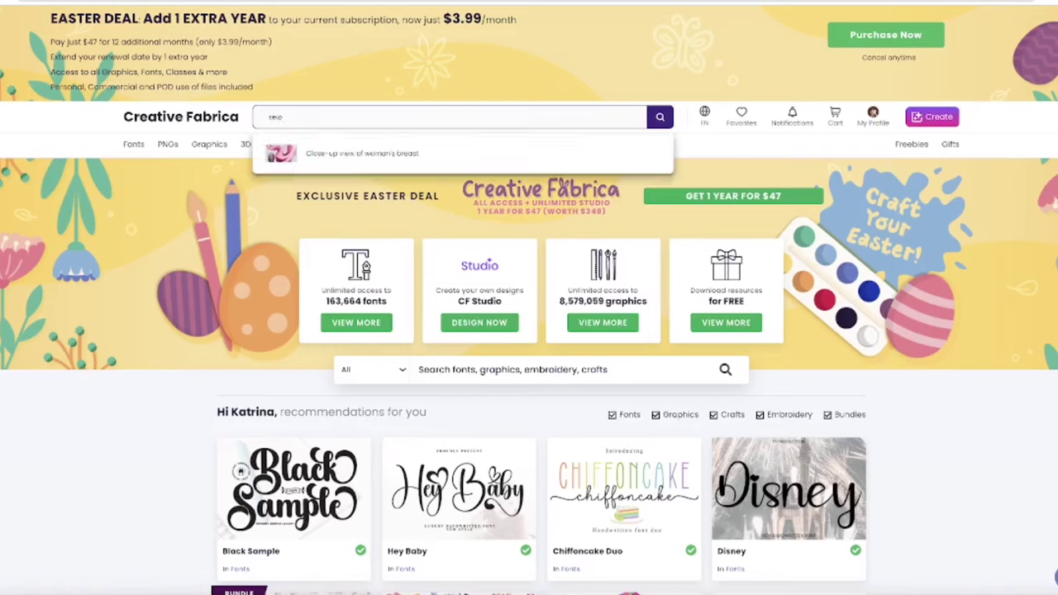
key(BackSpace)
key(BackSpace)
key(BackSpace)
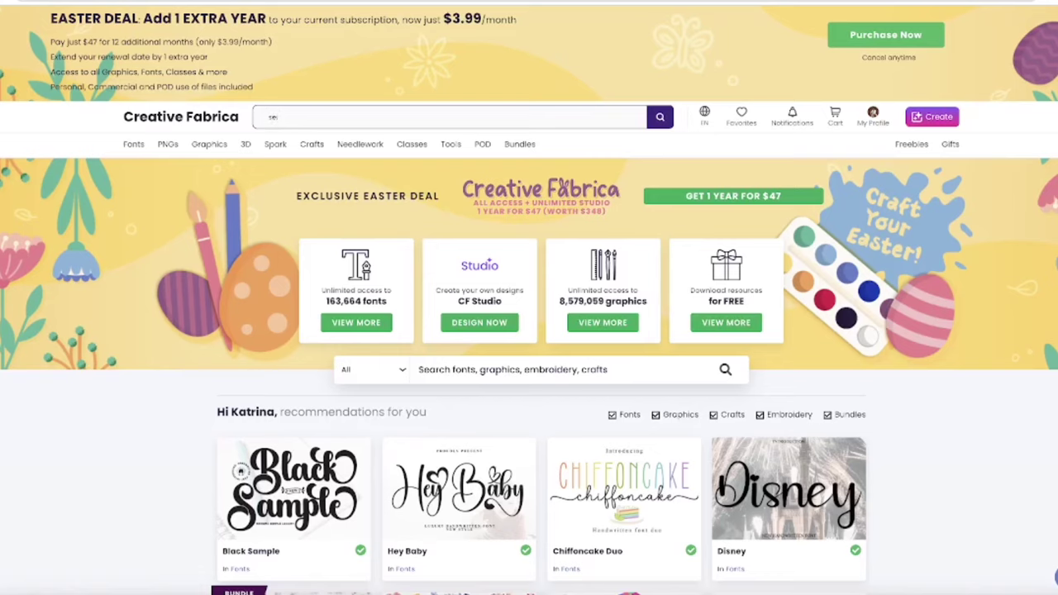
text(sei)
text(nor)
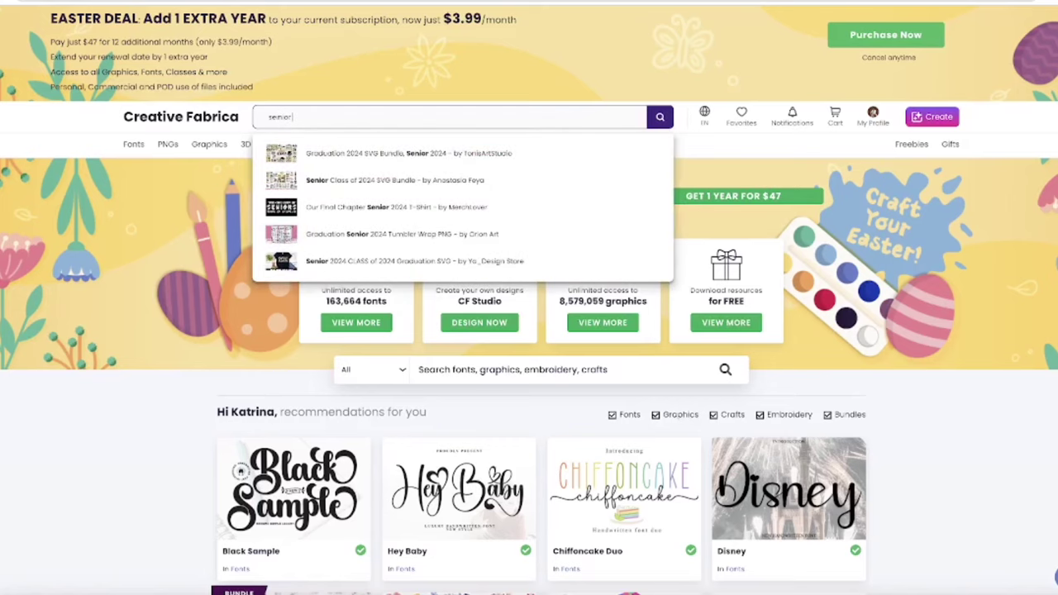
text( 2024)
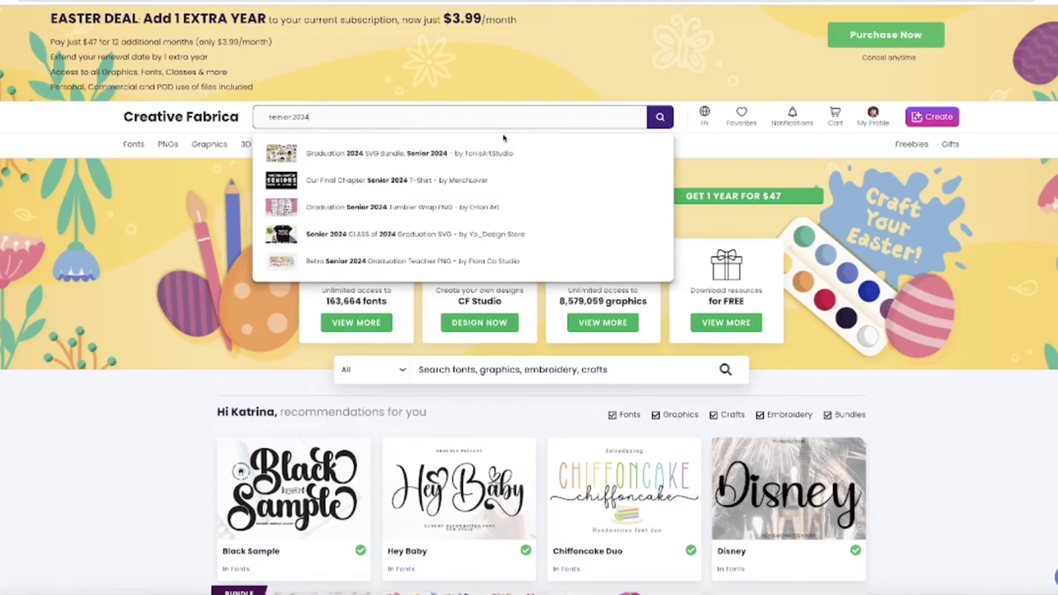
click(659, 117)
Examine the senior 2024 search results for a graduation design suited to a custom photo frame.
scroll(453, 271, down, 3)
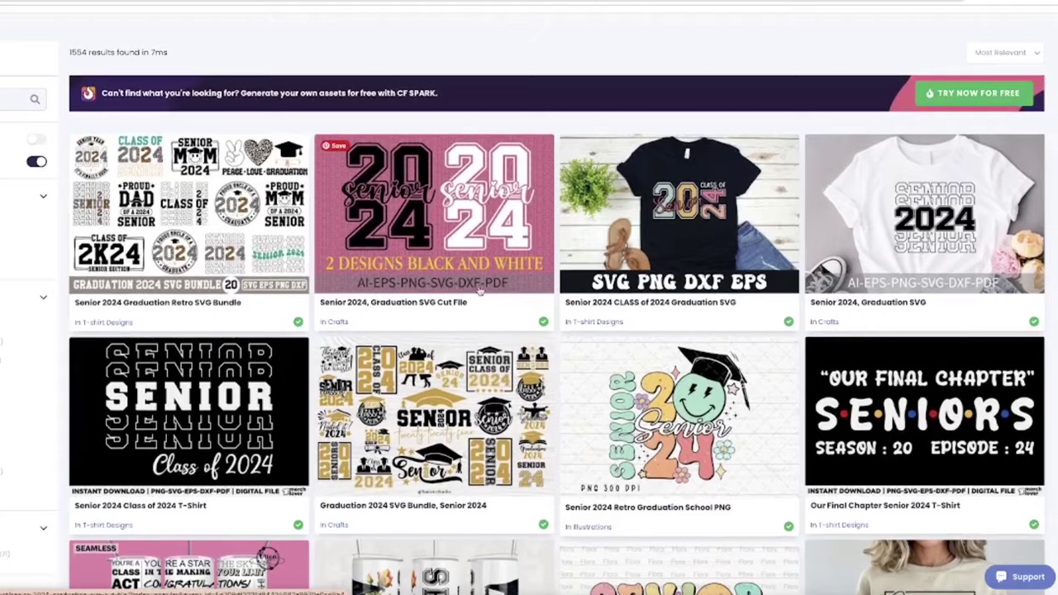
scroll(706, 313, down, 3)
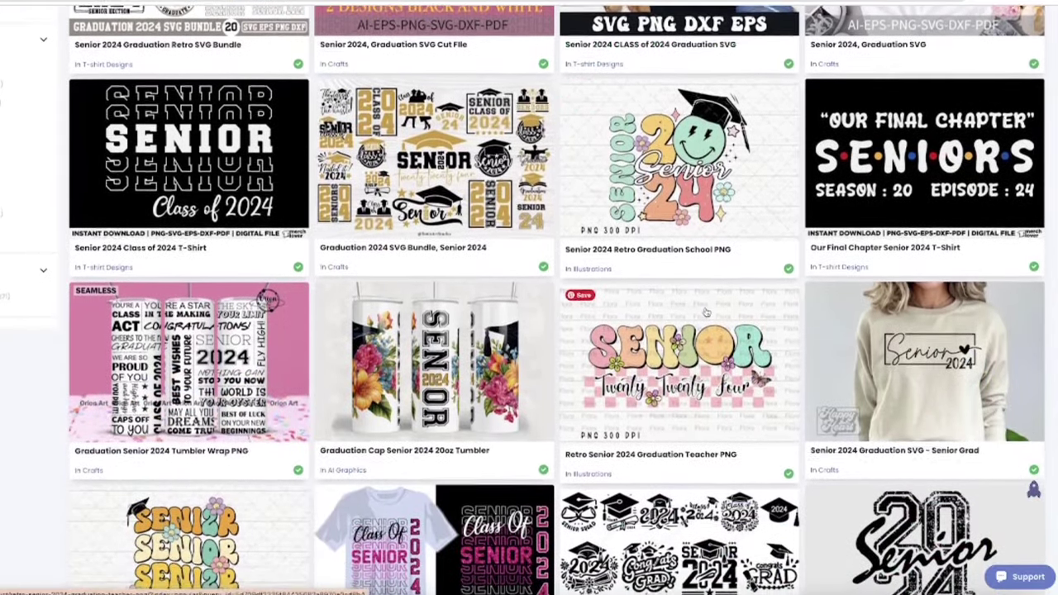
scroll(519, 320, down, 2)
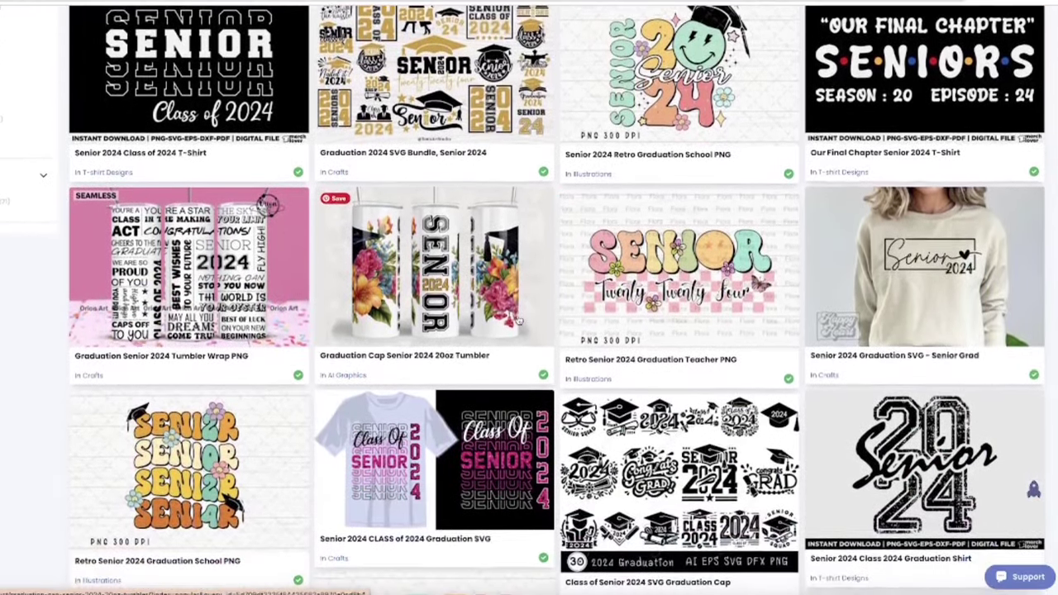
scroll(519, 321, down, 3)
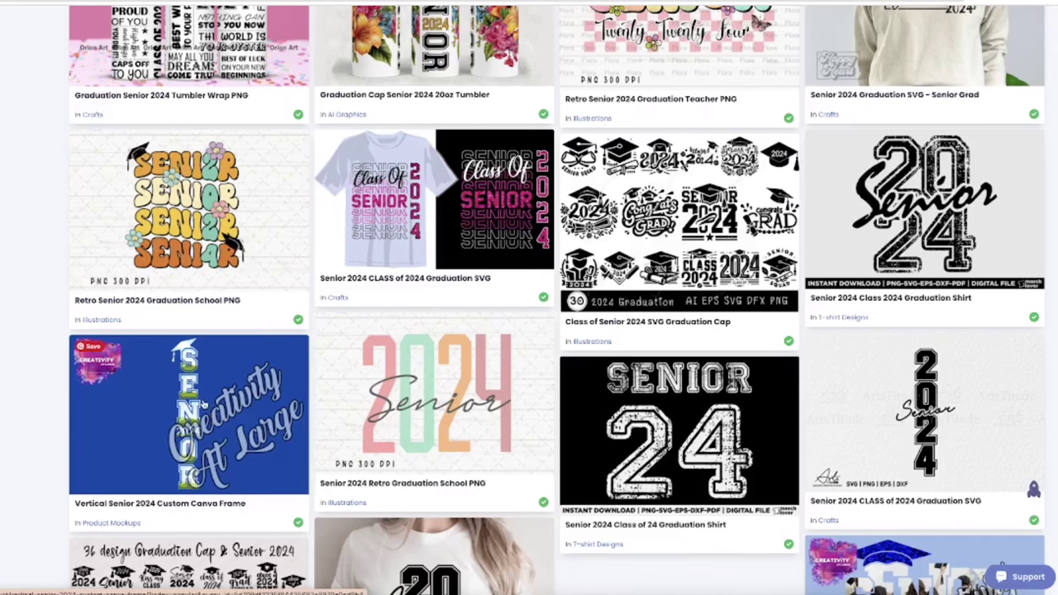
scroll(204, 404, down, 3)
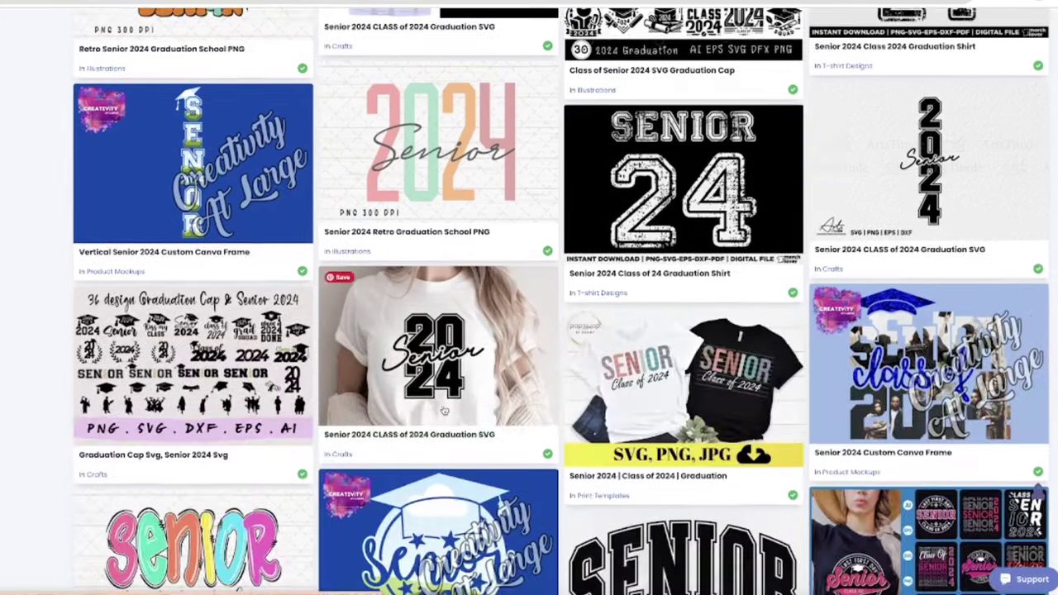
scroll(204, 404, up, 1)
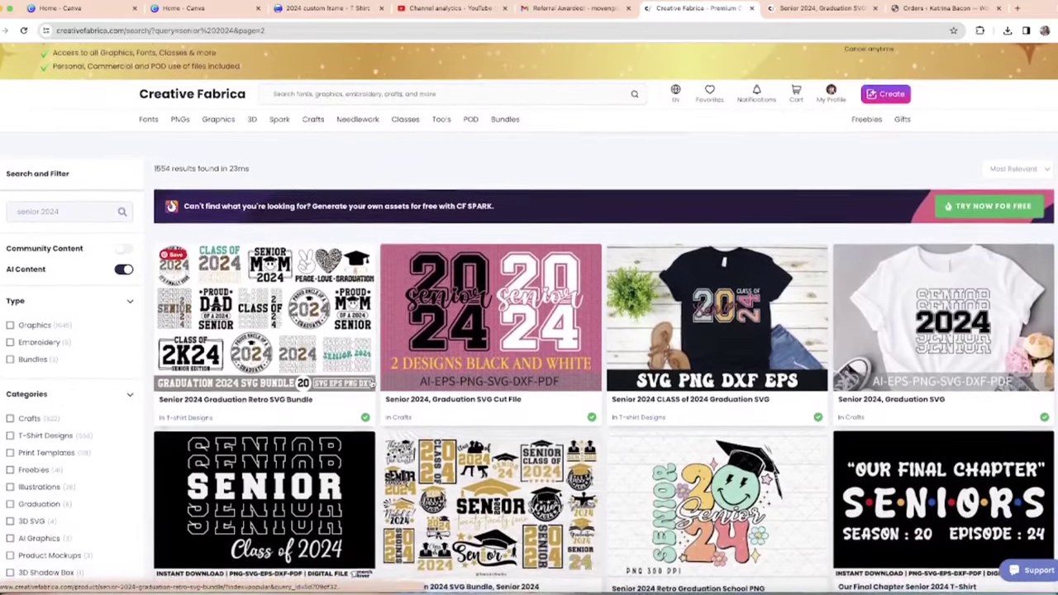
scroll(370, 382, down, 2)
scroll(370, 381, down, 3)
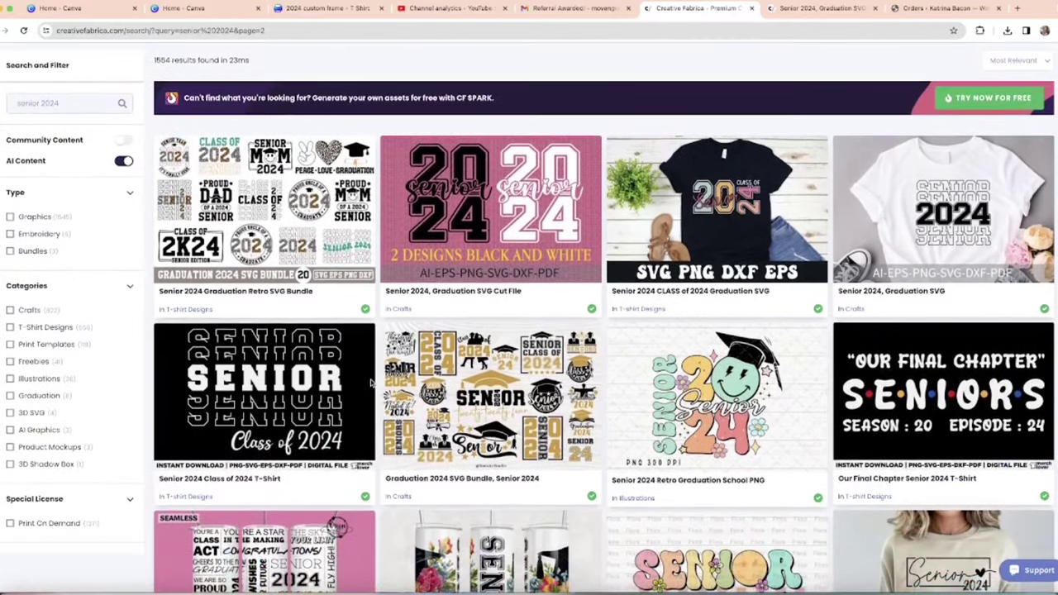
scroll(370, 383, down, 3)
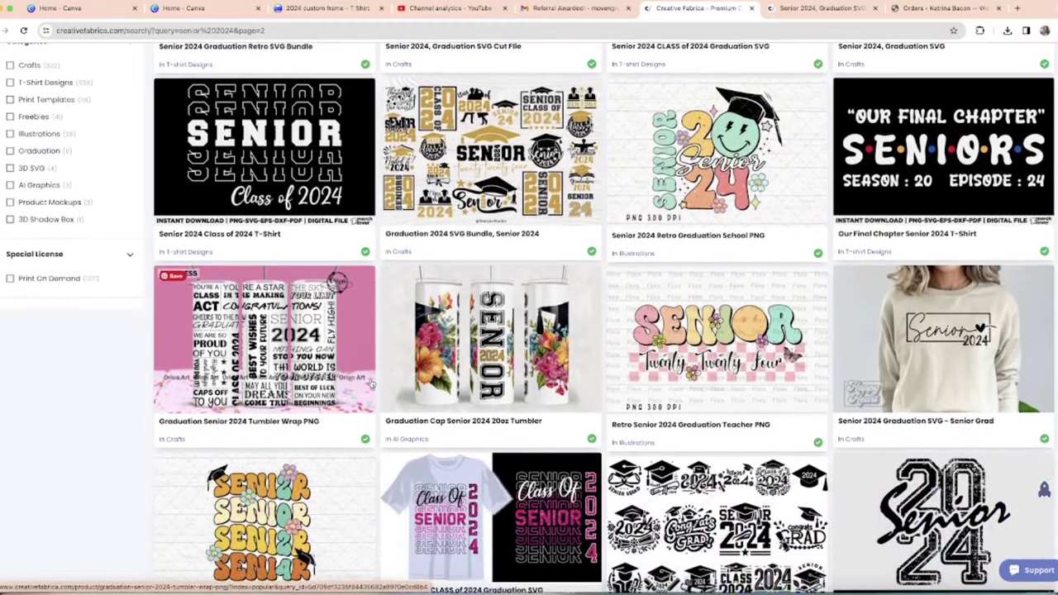
scroll(370, 381, down, 2)
scroll(371, 383, down, 1)
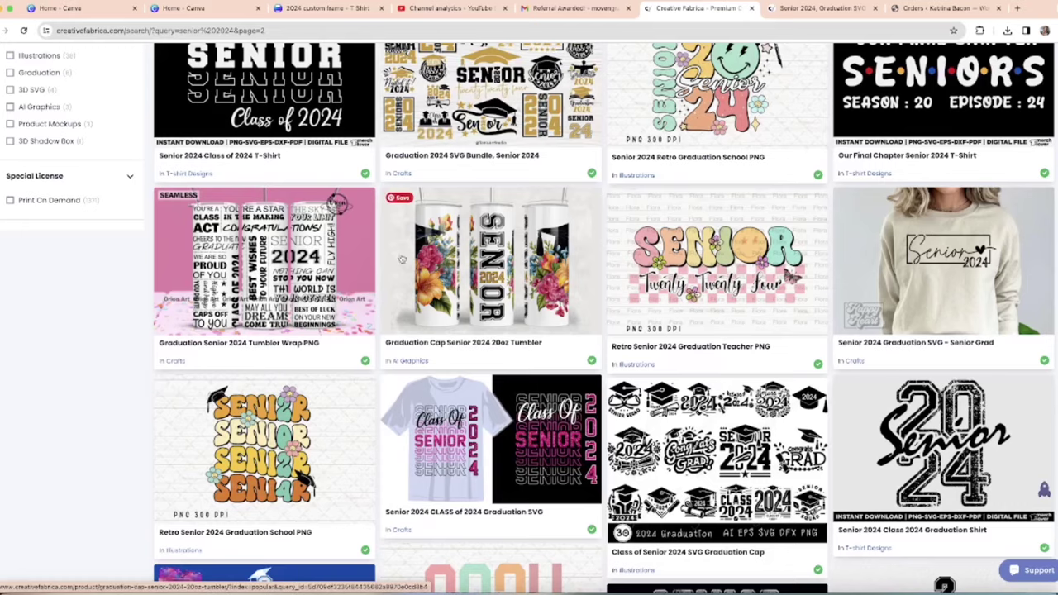
scroll(447, 281, down, 5)
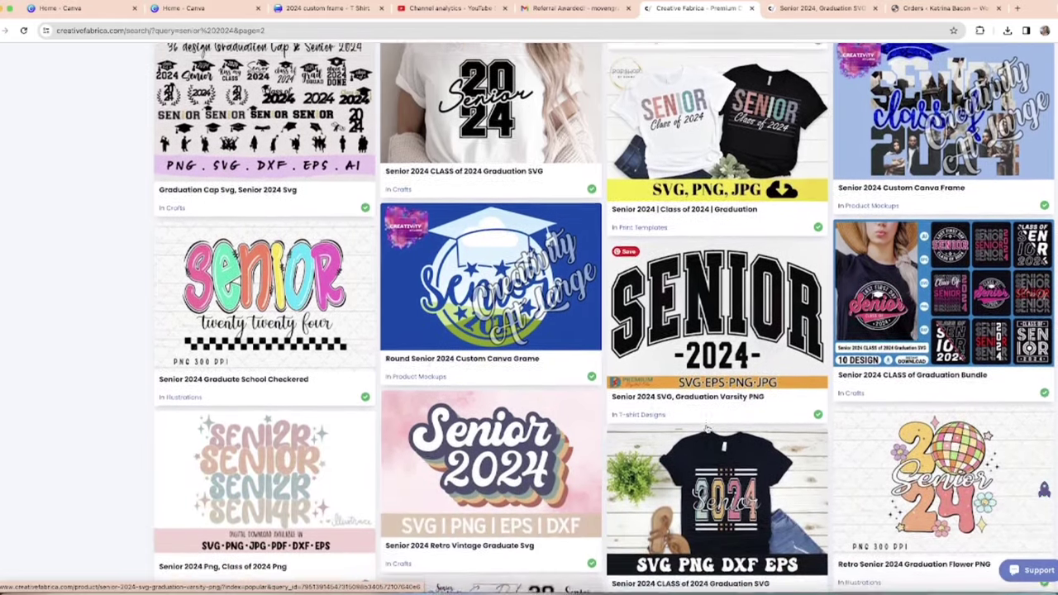
scroll(707, 429, up, 10)
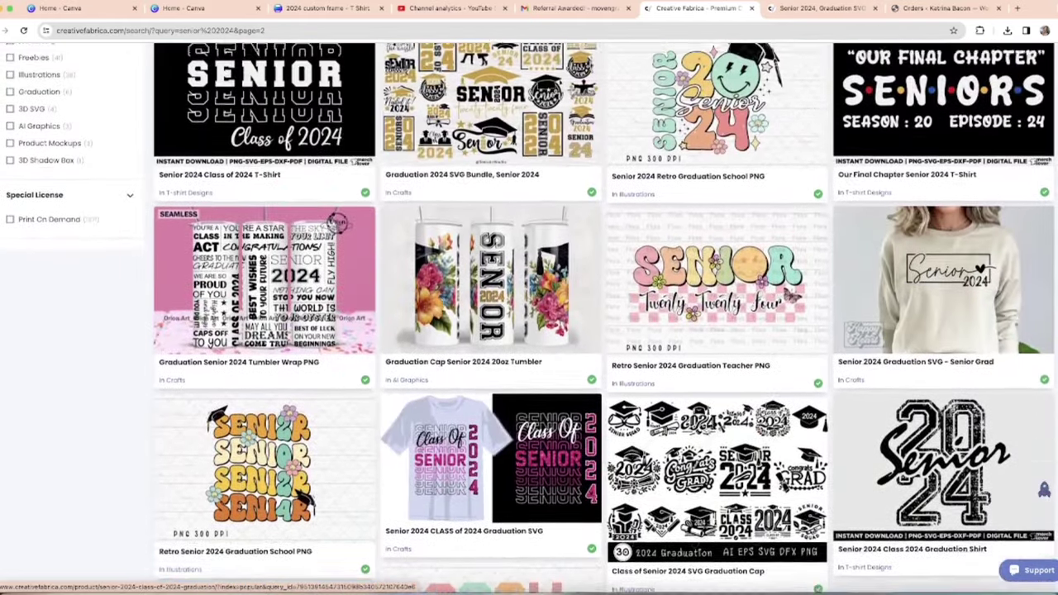
scroll(707, 429, up, 5)
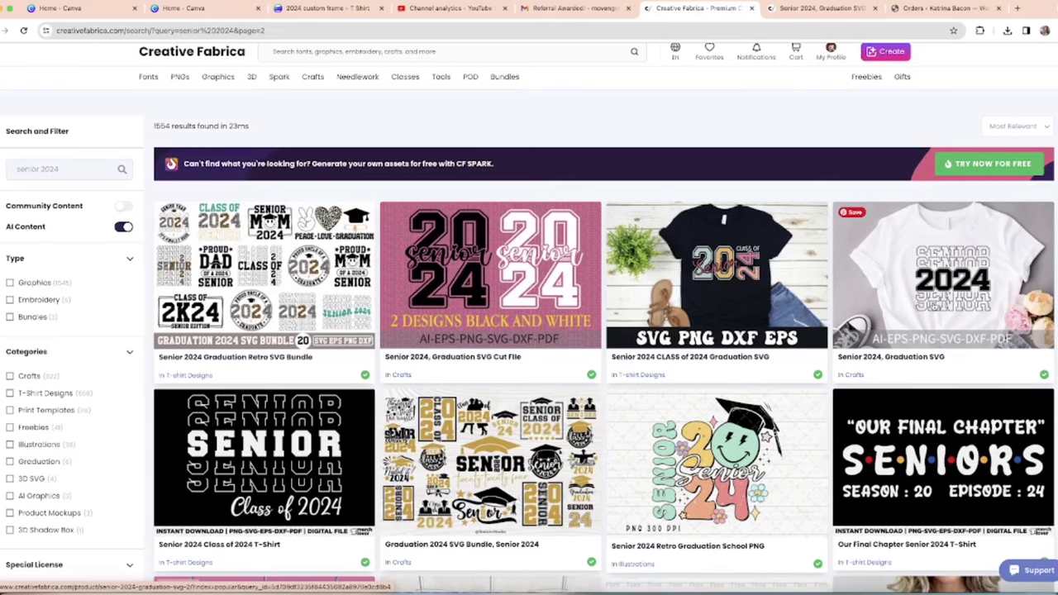
scroll(937, 304, down, 1)
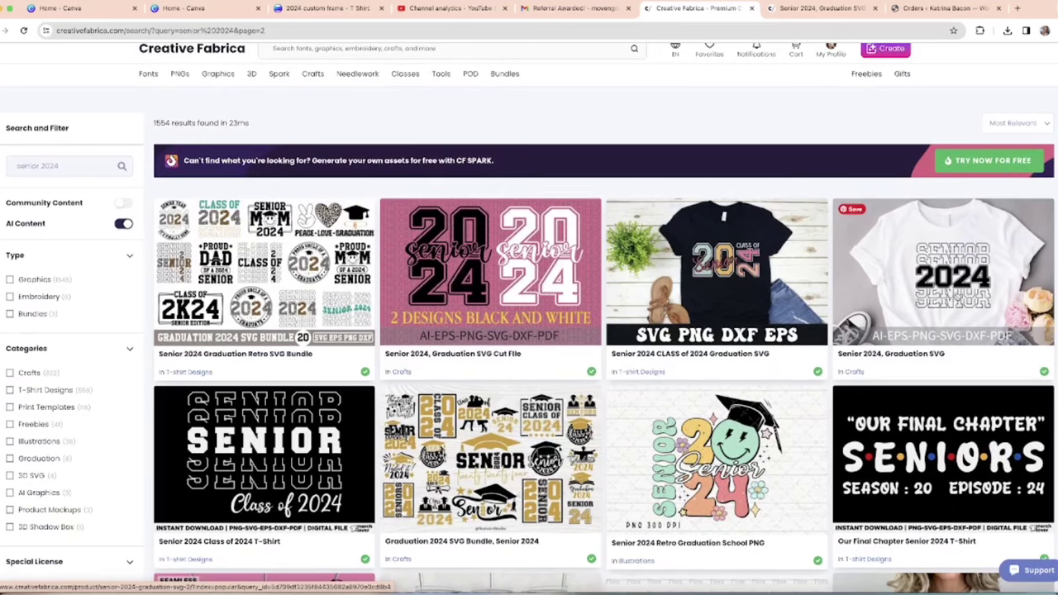
scroll(955, 298, down, 1)
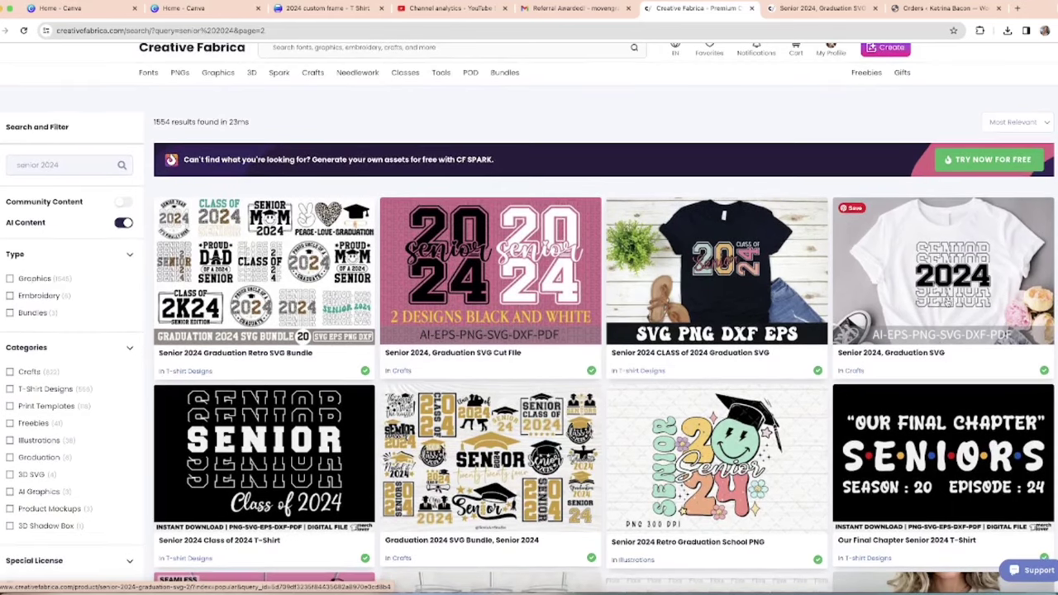
scroll(944, 302, down, 10)
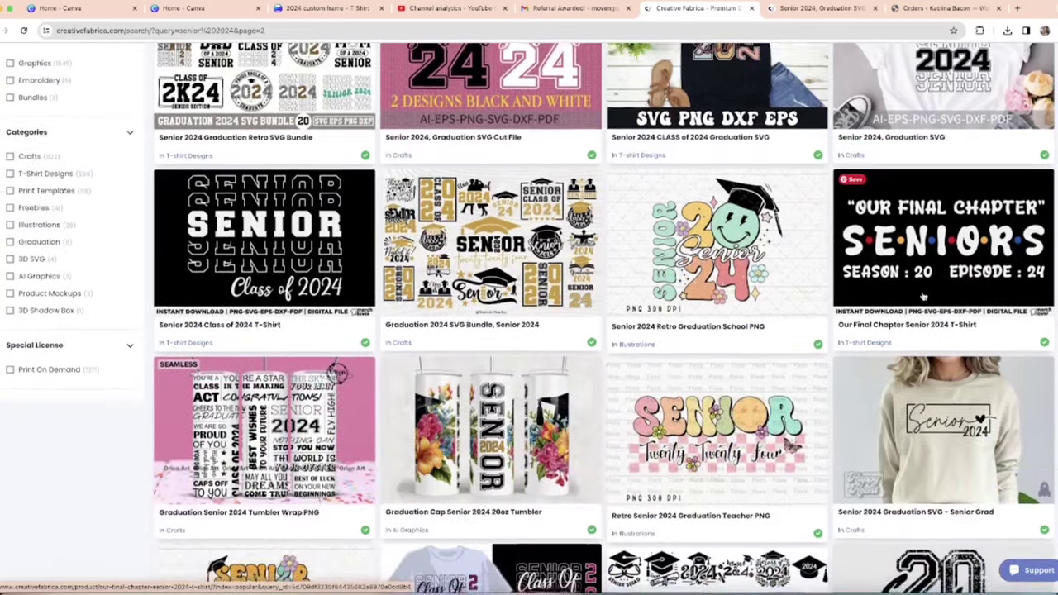
scroll(923, 297, down, 1)
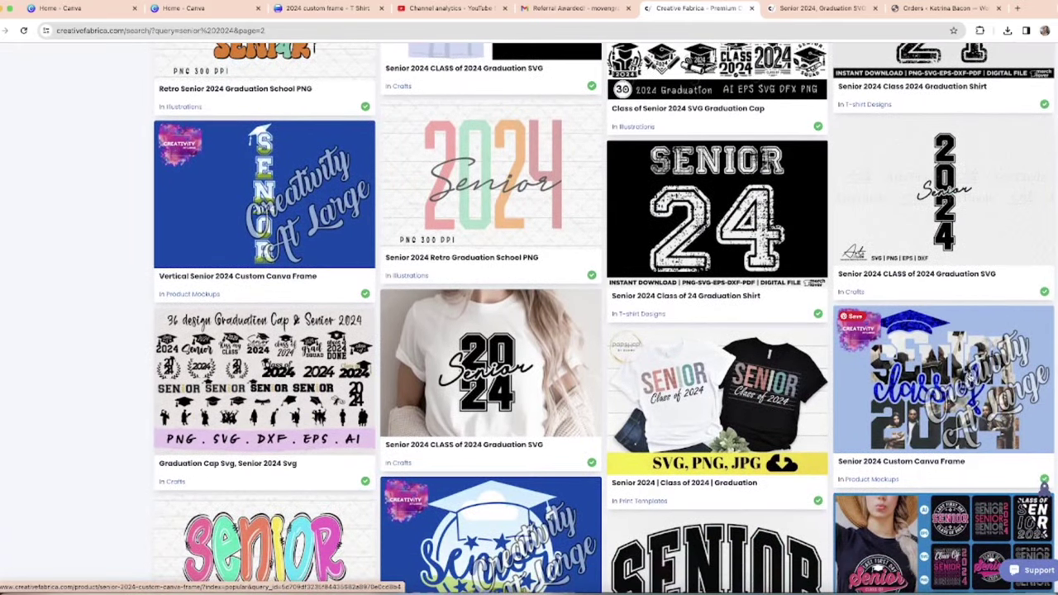
scroll(967, 372, up, 15)
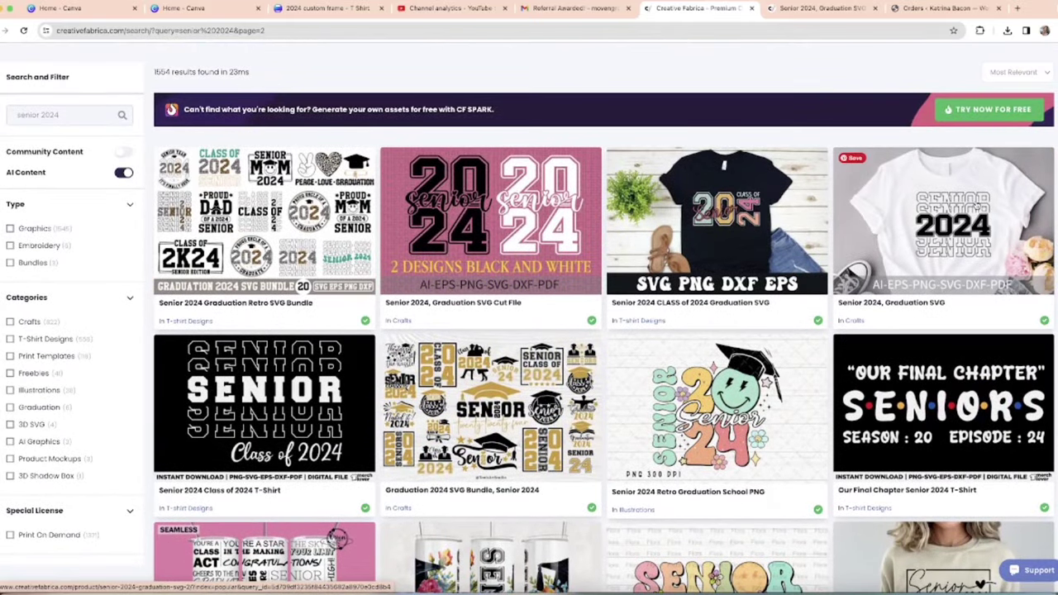
scroll(719, 398, down, 2)
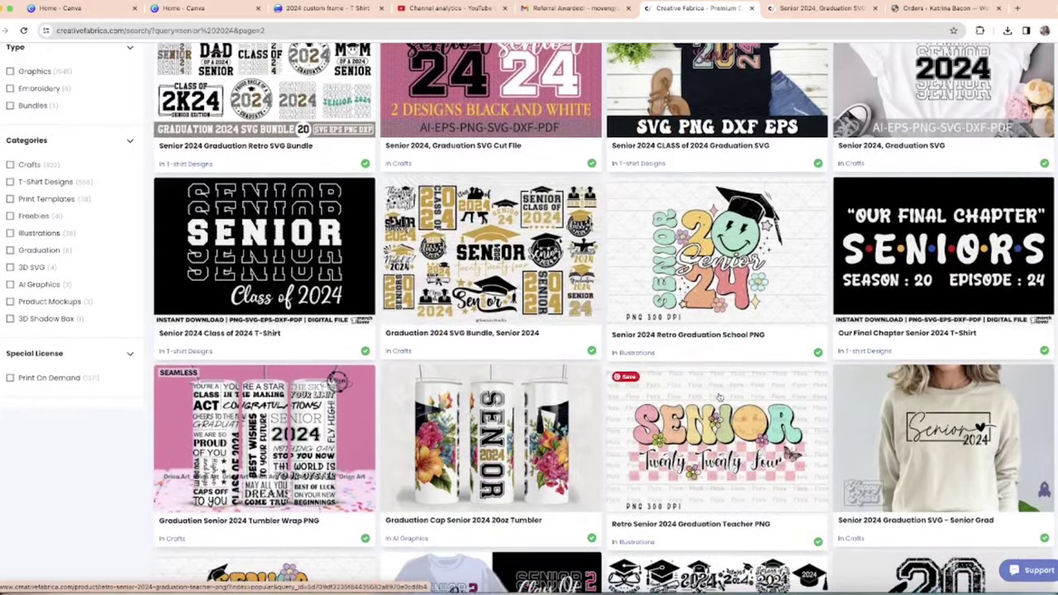
scroll(719, 398, down, 3)
scroll(917, 273, up, 5)
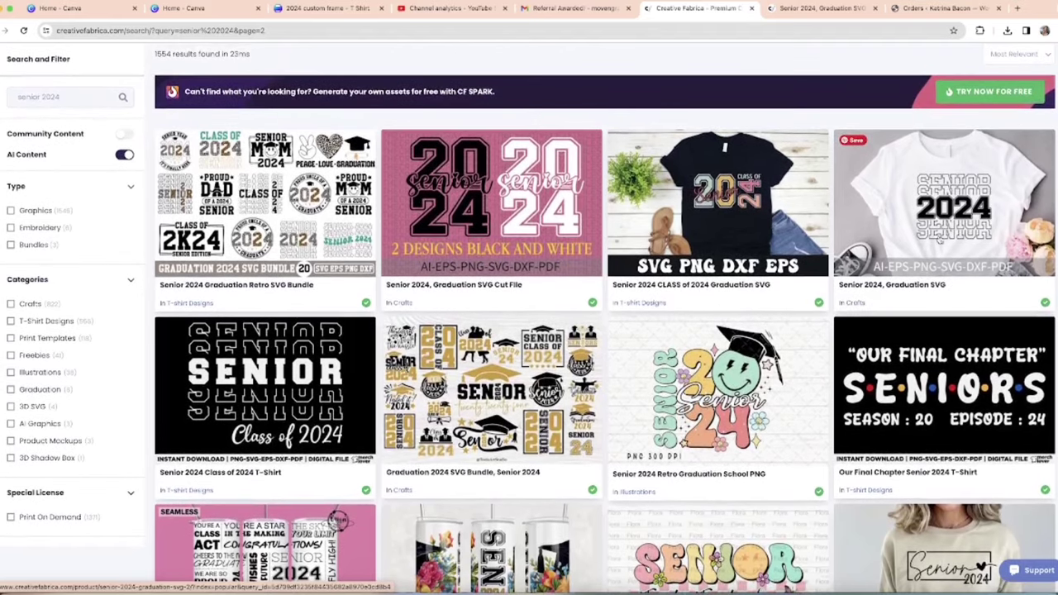
scroll(940, 239, up, 1)
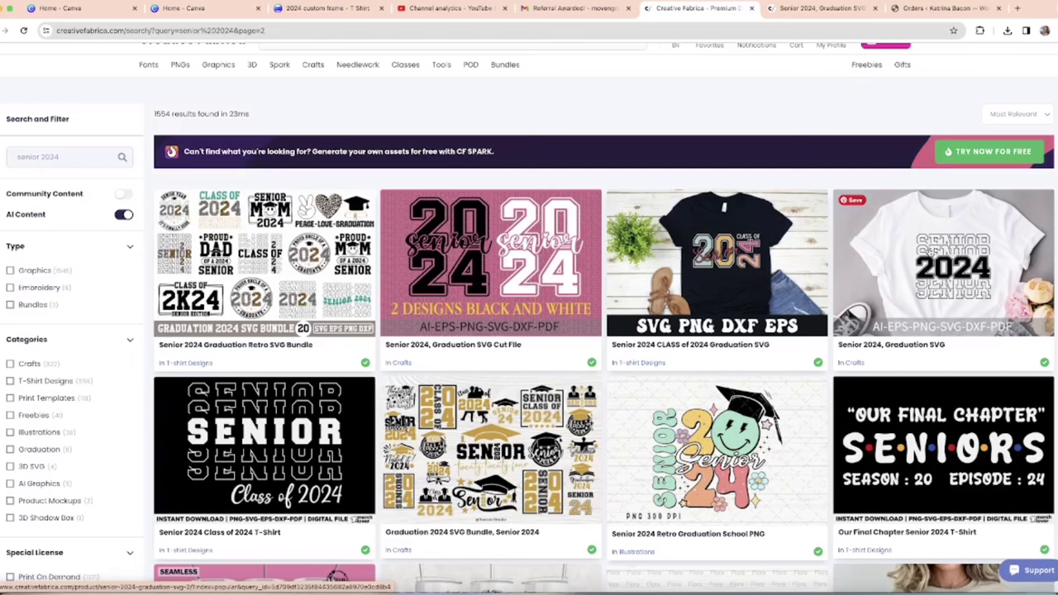
Switch to Canva and open the "2024 custom frame" T-shirt design from the recent designs.
key(ctrl+2)
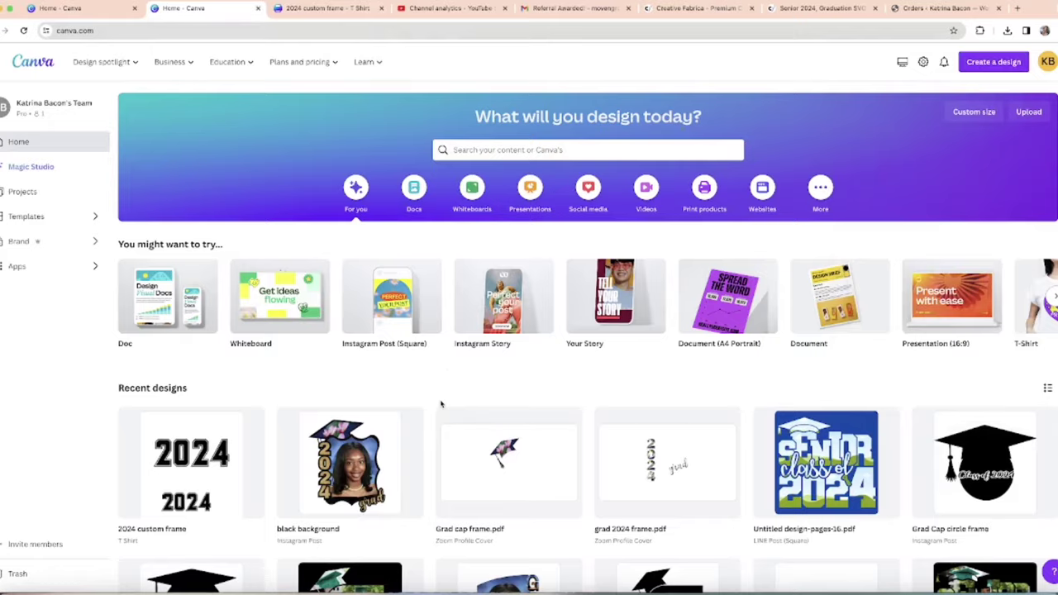
scroll(440, 403, down, 1)
scroll(350, 414, down, 1)
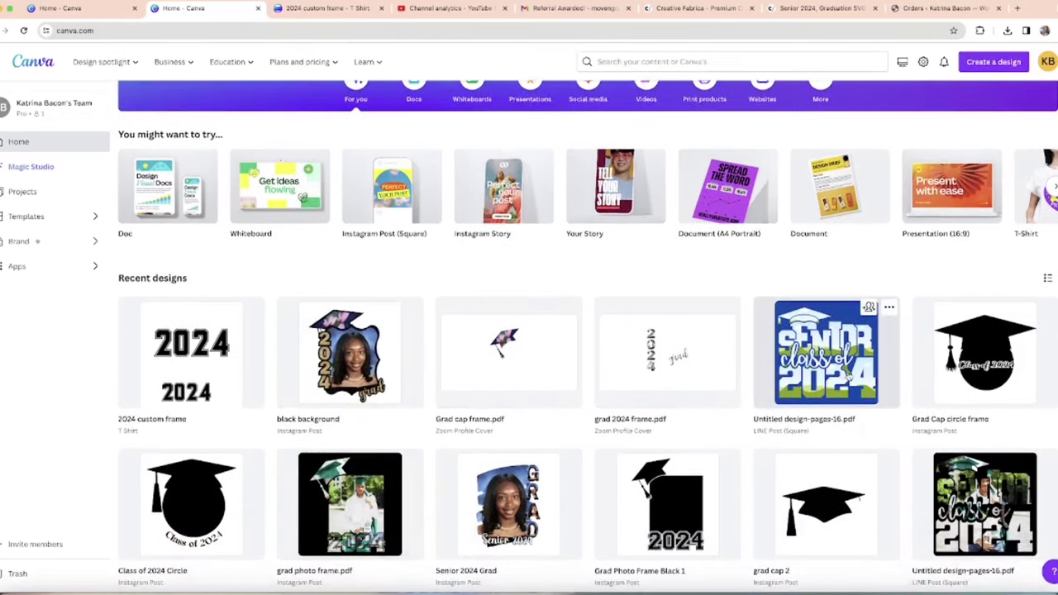
scroll(980, 501, down, 1)
scroll(980, 502, down, 1)
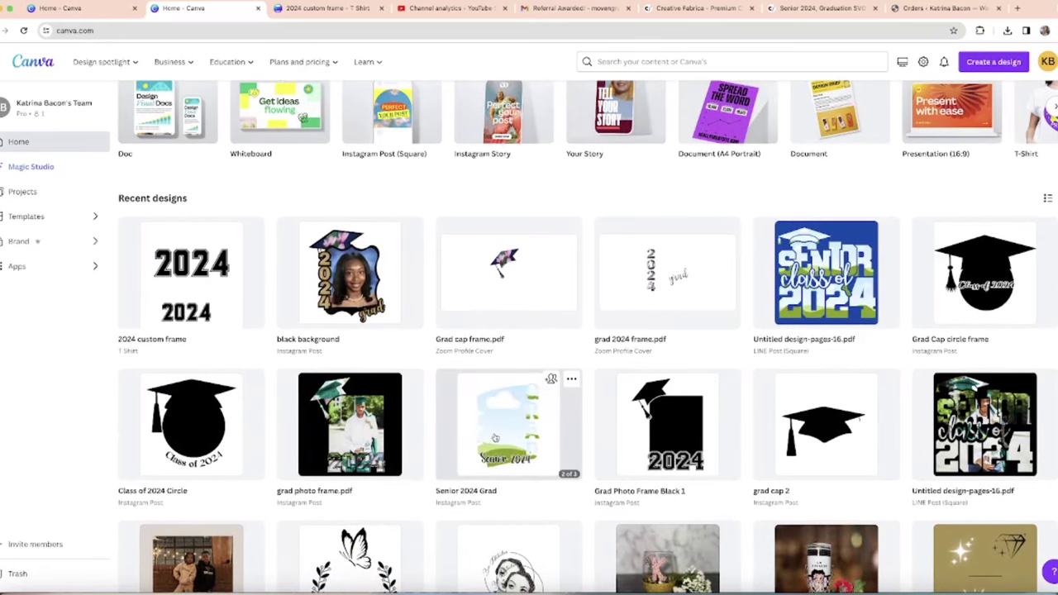
scroll(495, 438, down, 1)
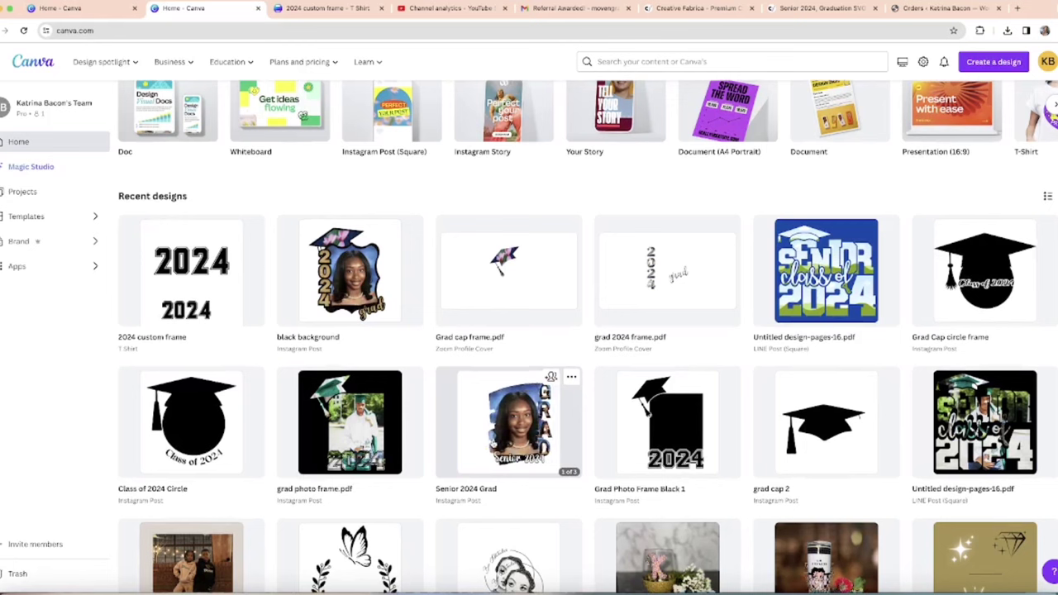
scroll(495, 438, down, 1)
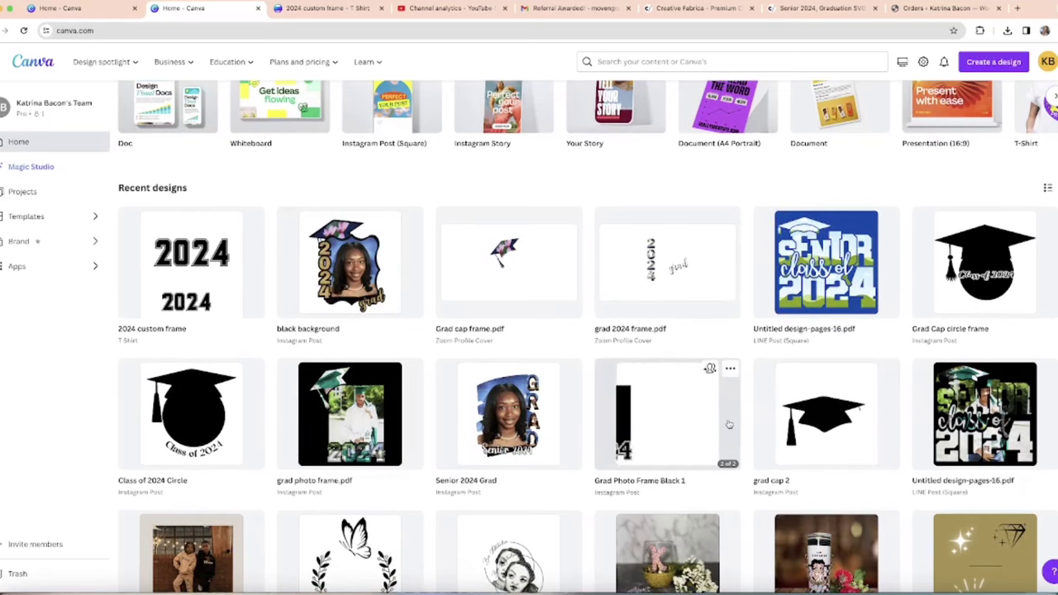
scroll(234, 337, up, 1)
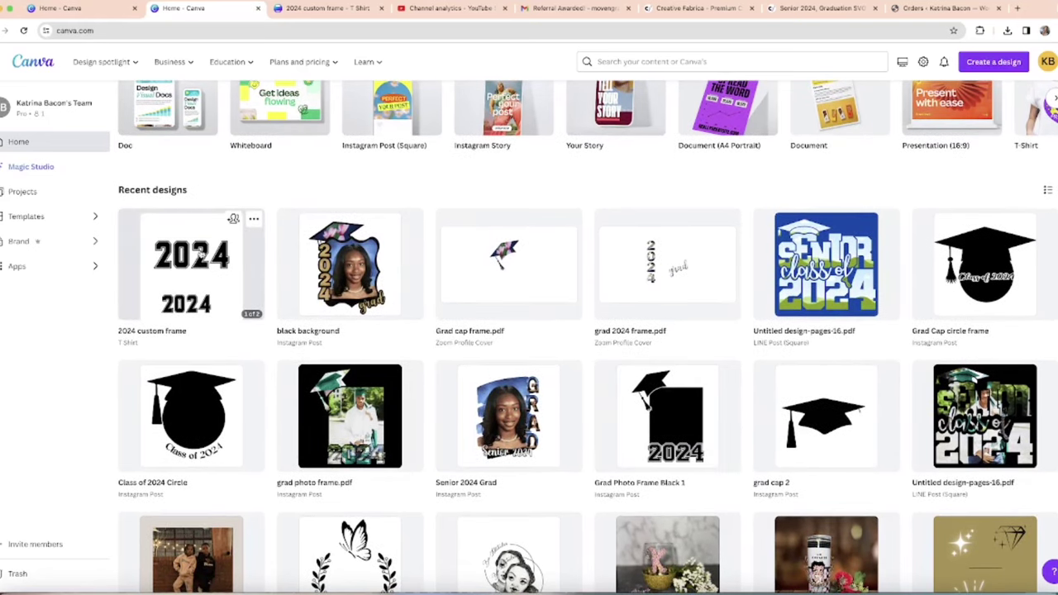
click(253, 305)
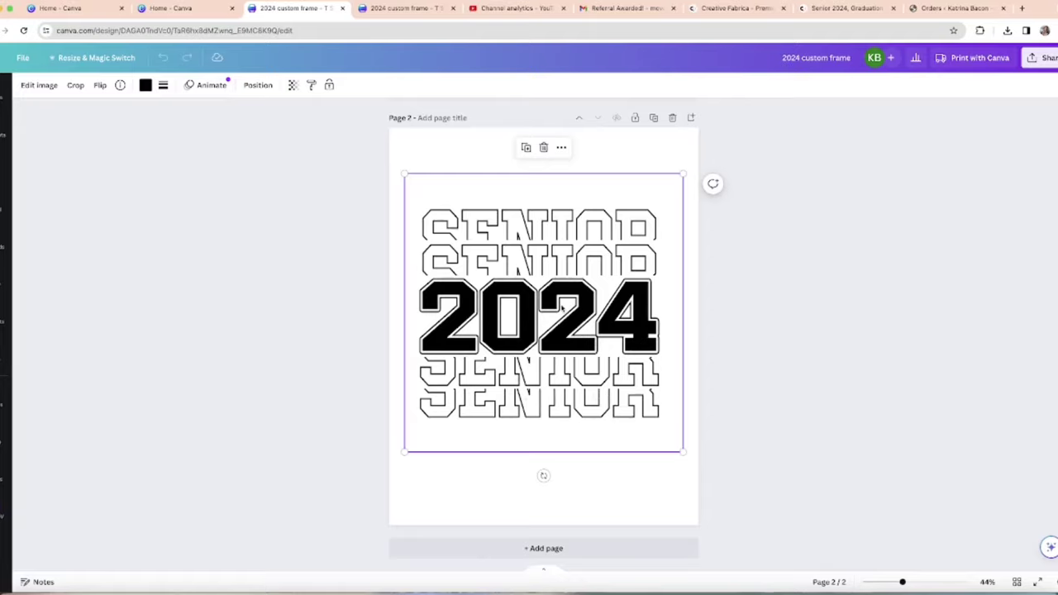
Nudge the SENIOR 2024 graphic upward on page 2 and search the elements for "frames".
mouse_move(528, 361)
mouse_down()
mouse_move(527, 341)
mouse_move(529, 353)
mouse_up()
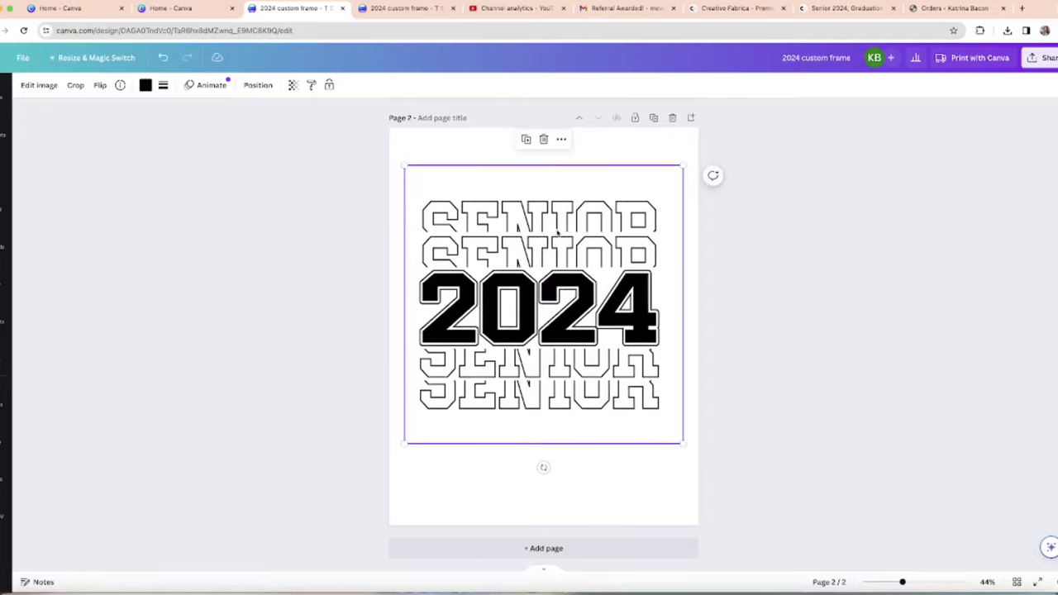
scroll(559, 281, up, 5)
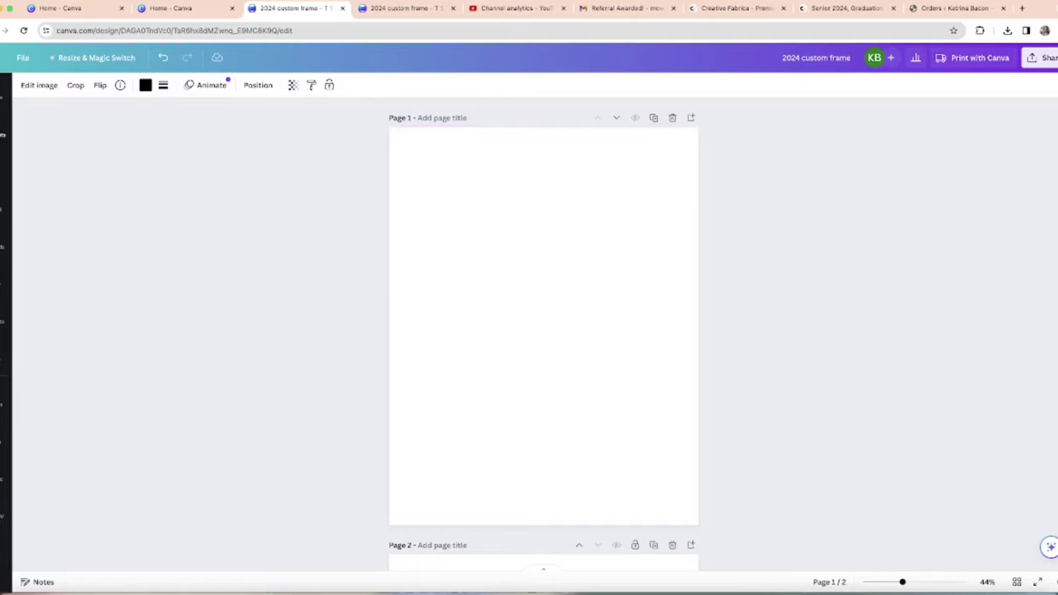
click(4, 134)
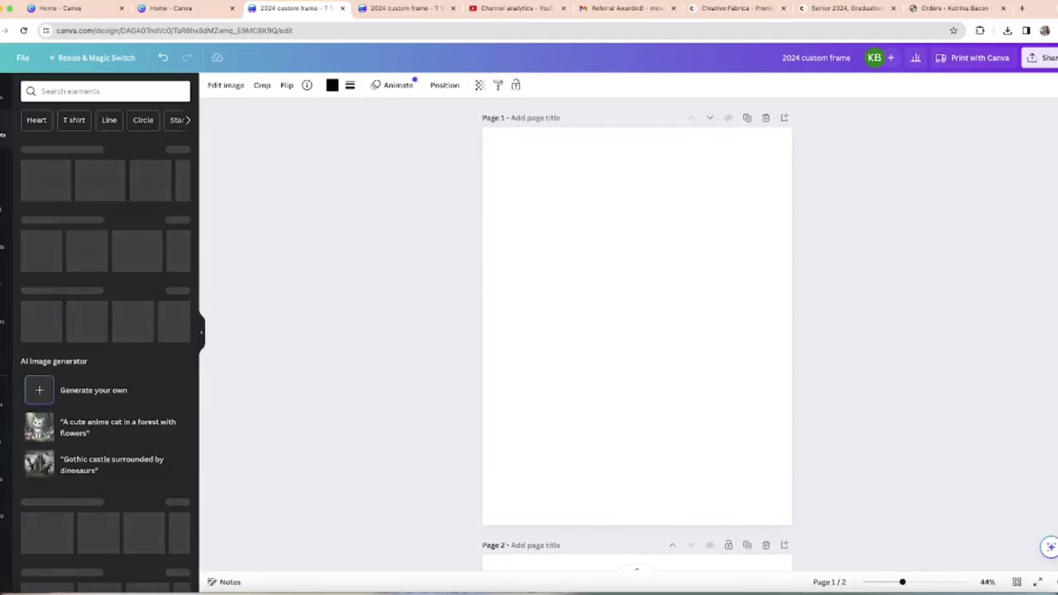
click(83, 92)
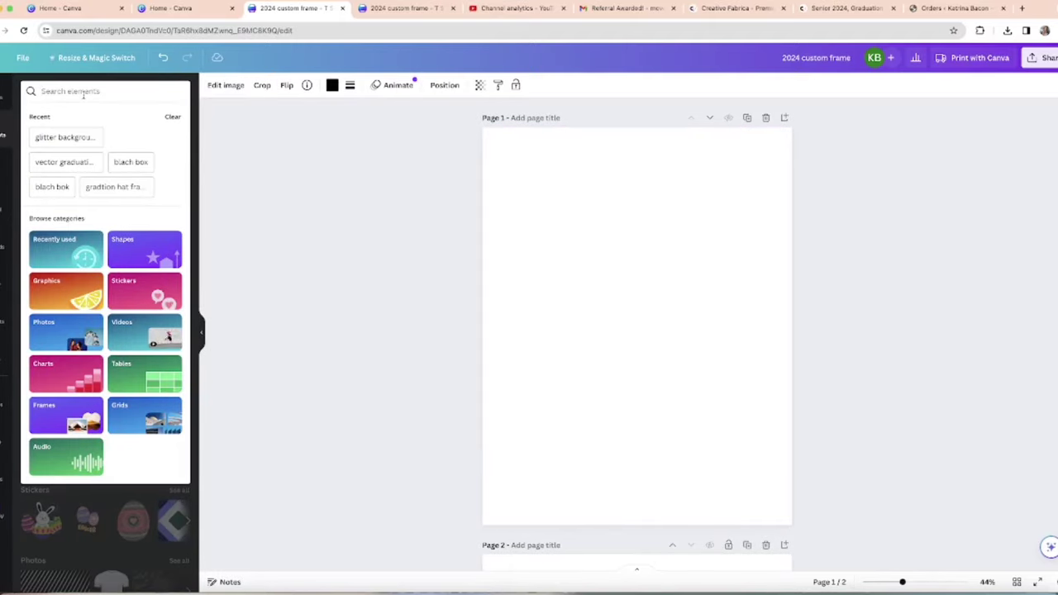
text(fram)
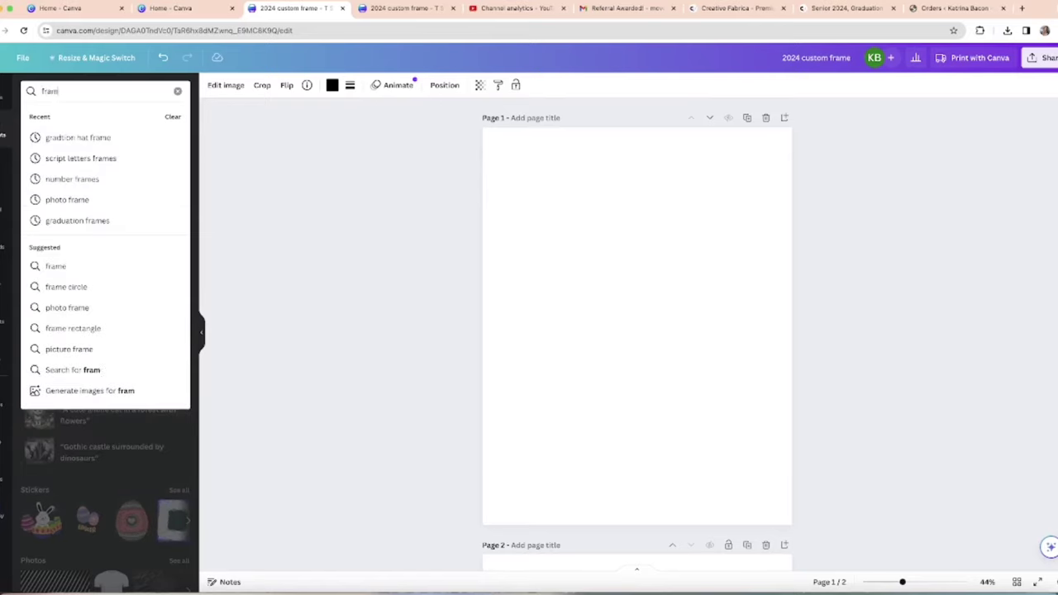
text(es)
key(Return)
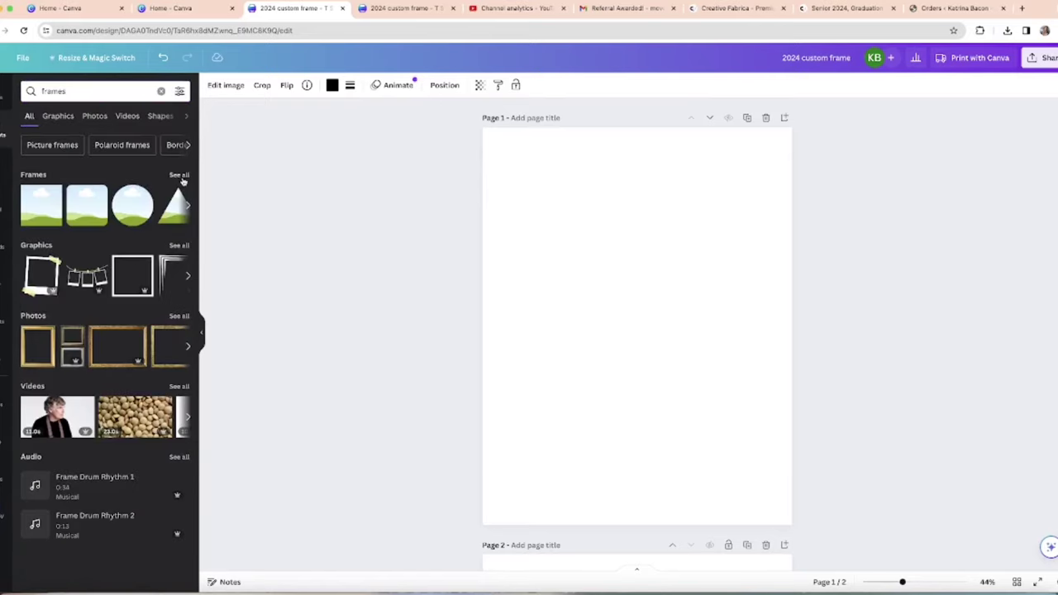
Browse the full collection of frames and add a square photo frame to blank page 1.
click(181, 177)
scroll(167, 248, down, 5)
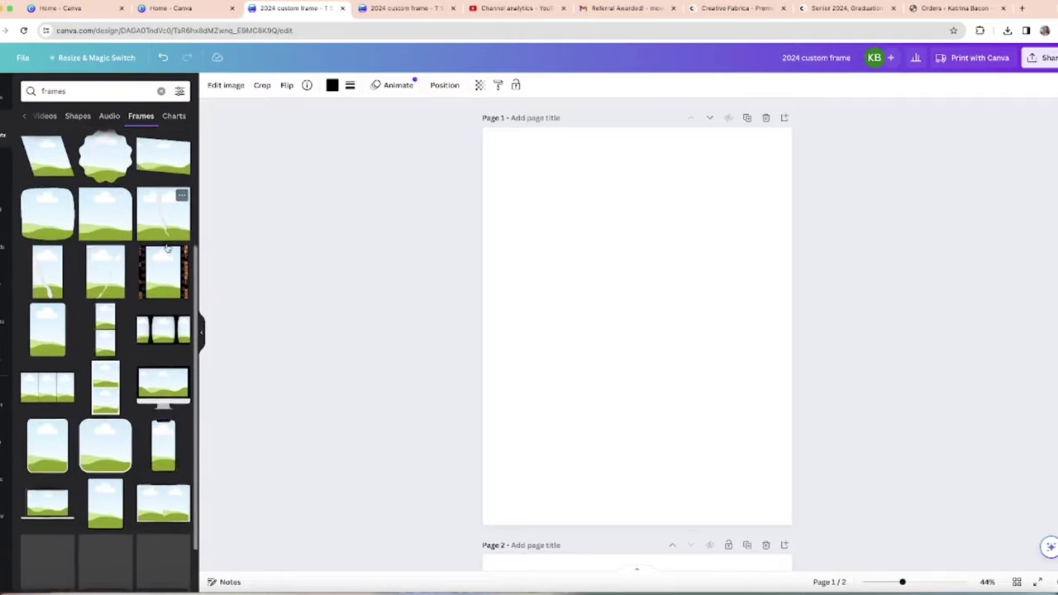
scroll(167, 248, down, 8)
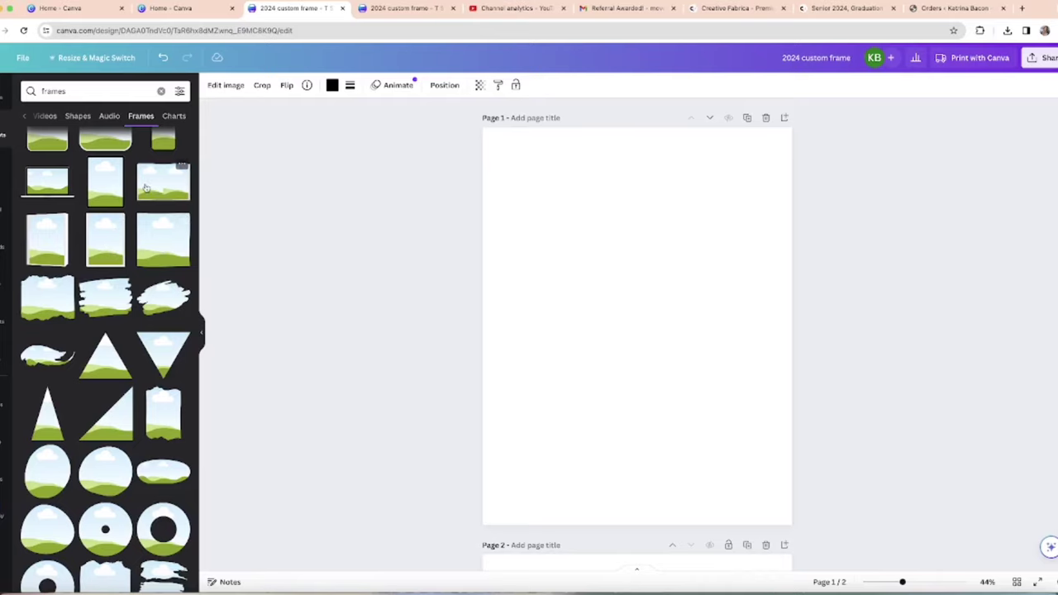
scroll(142, 191, down, 5)
scroll(142, 191, up, 3)
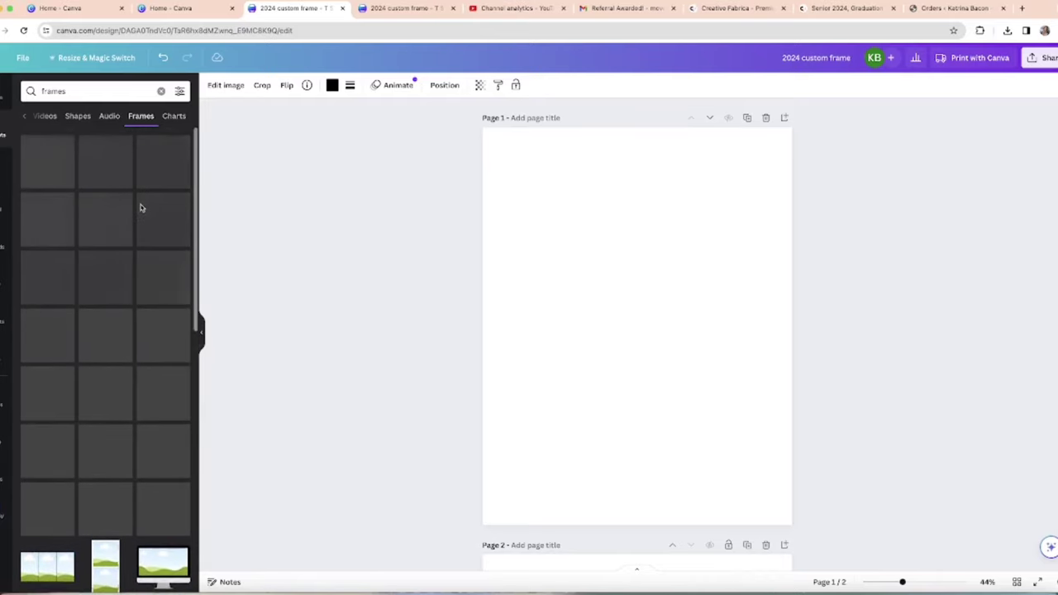
click(110, 175)
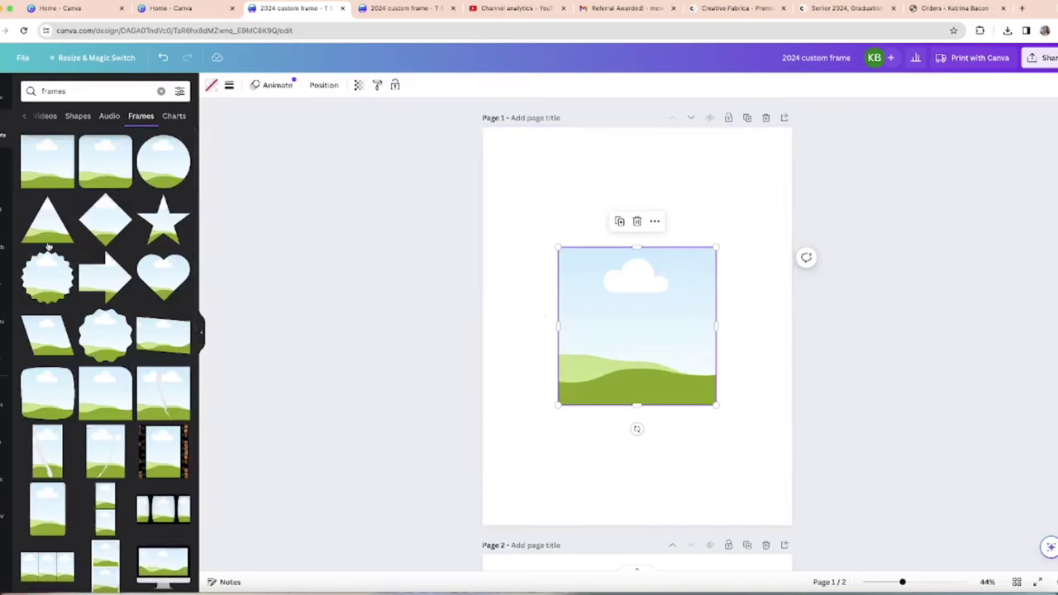
Fill the square frame with the uploaded blue-background portrait and detach the image from the frame.
click(6, 239)
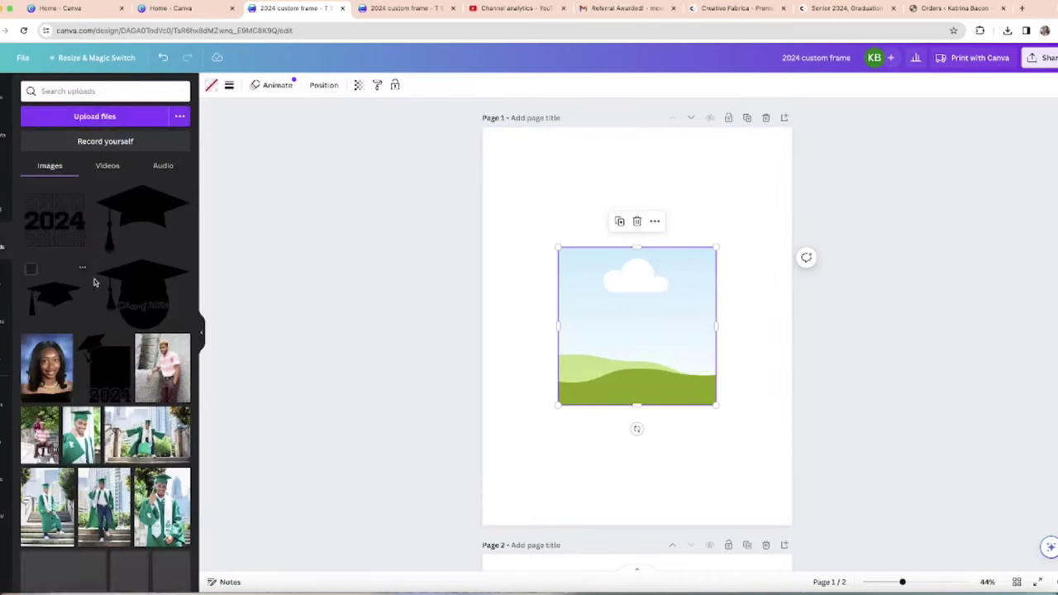
drag(511, 353, 620, 371)
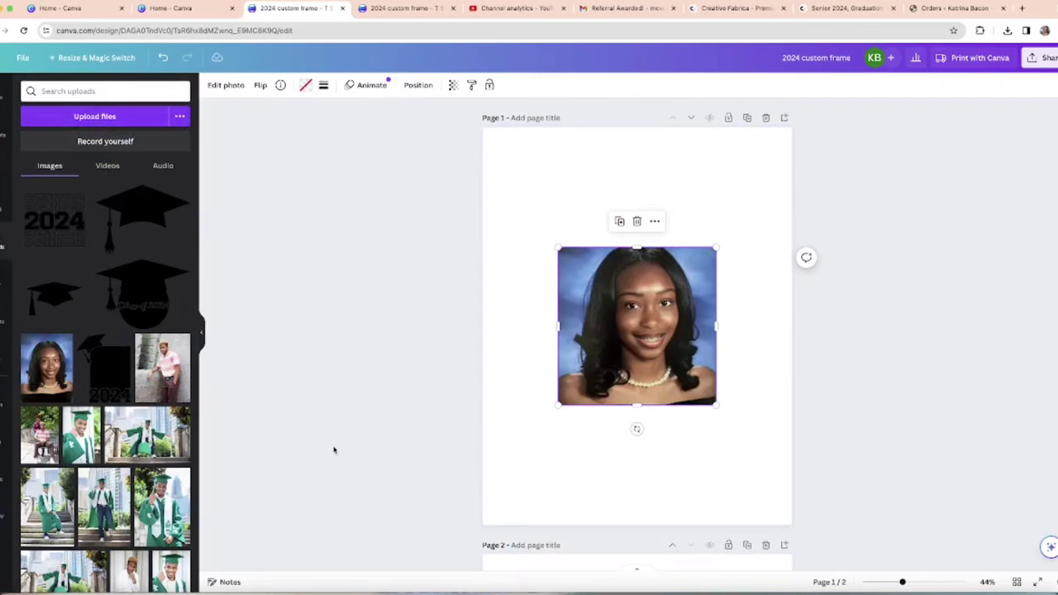
right_click(630, 346)
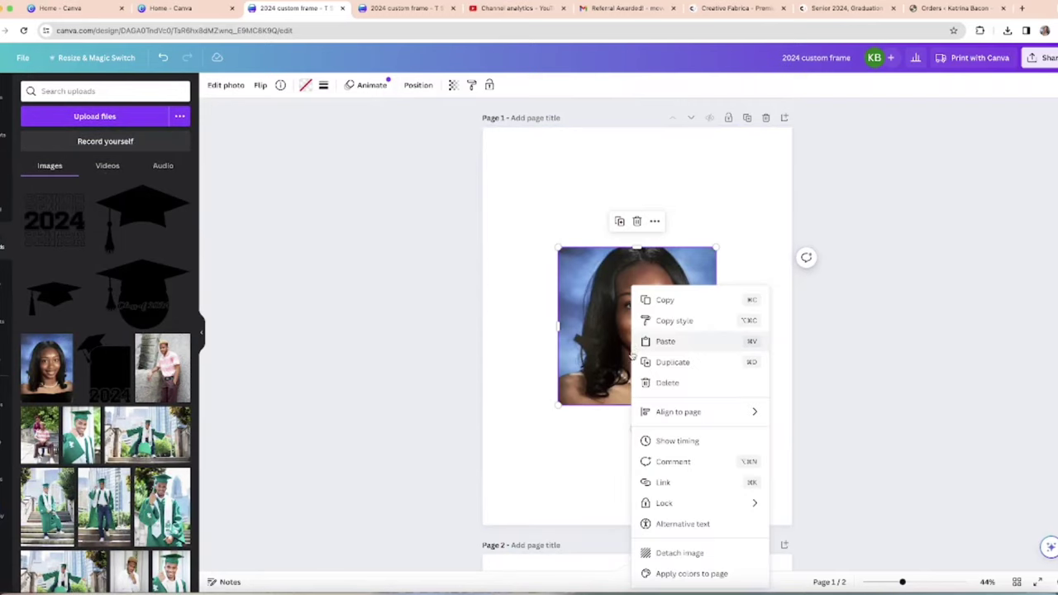
click(690, 553)
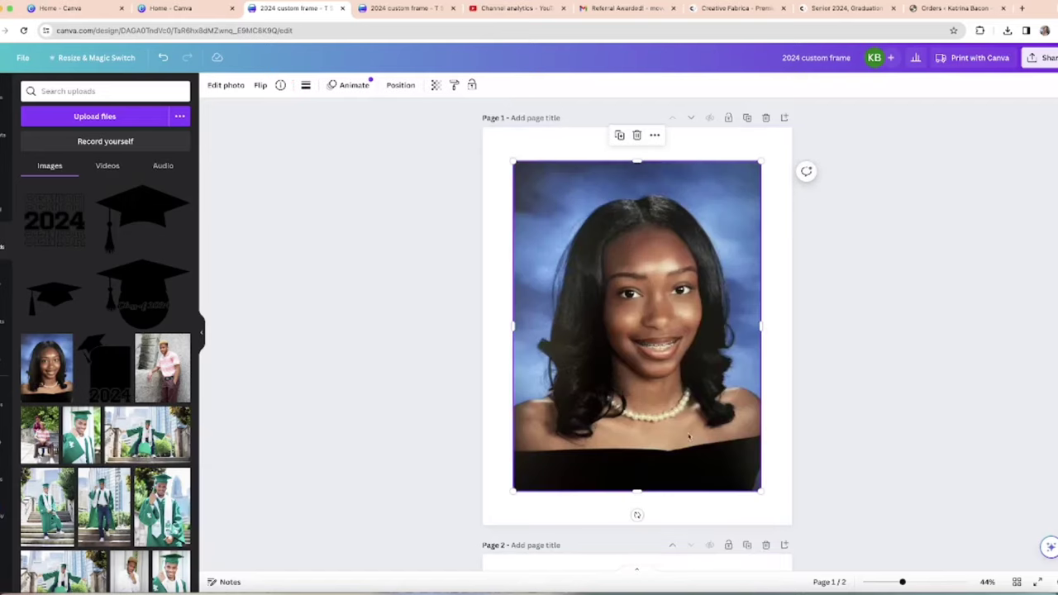
Delete the detached portrait and the empty frame from page 1.
key(Delete)
mouse_move(640, 338)
mouse_down()
mouse_move(633, 366)
mouse_move(636, 333)
mouse_up()
key(Delete)
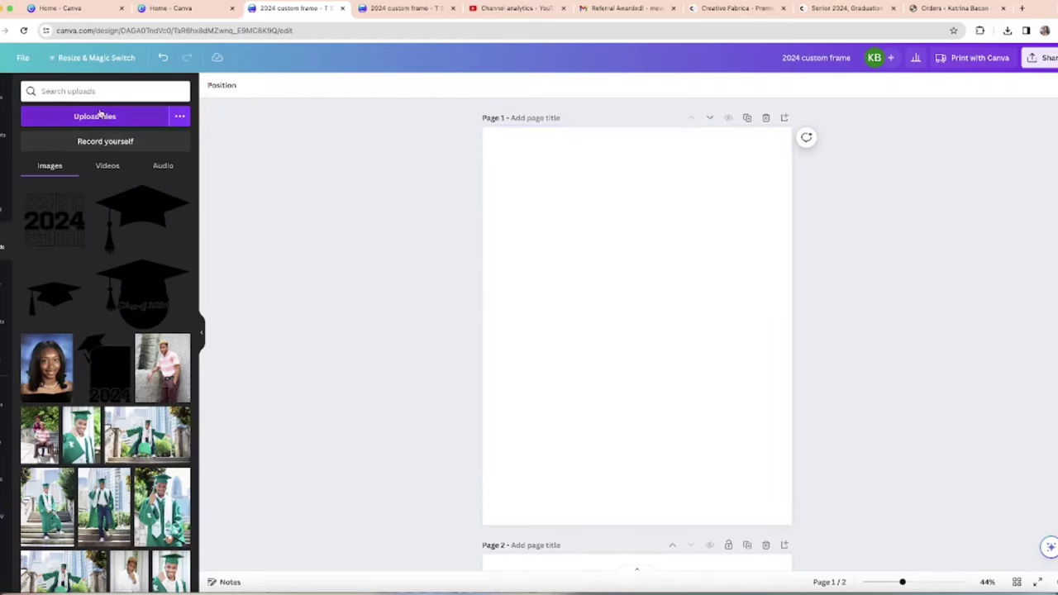
click(73, 93)
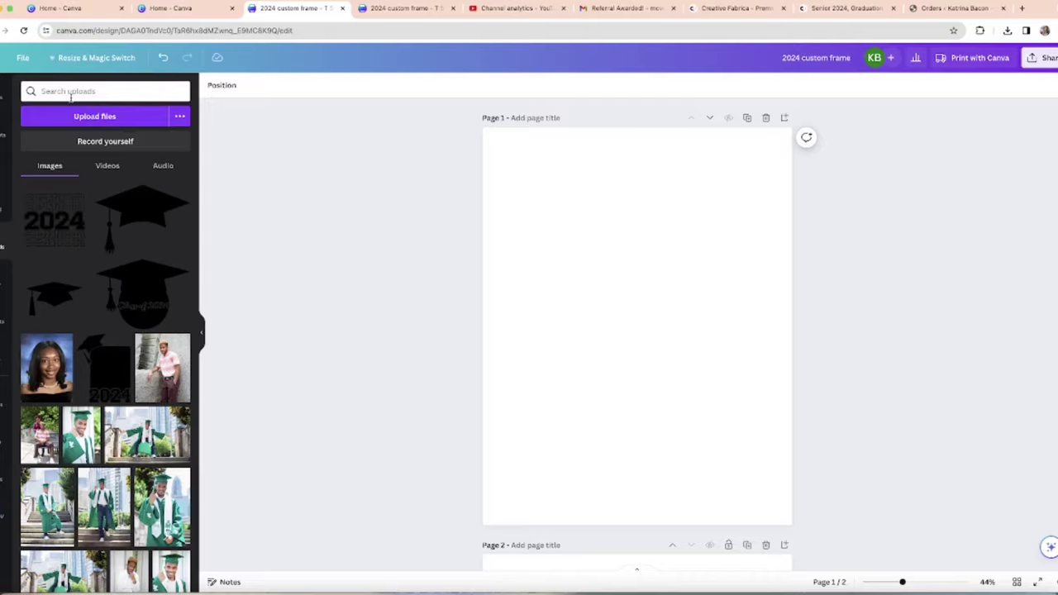
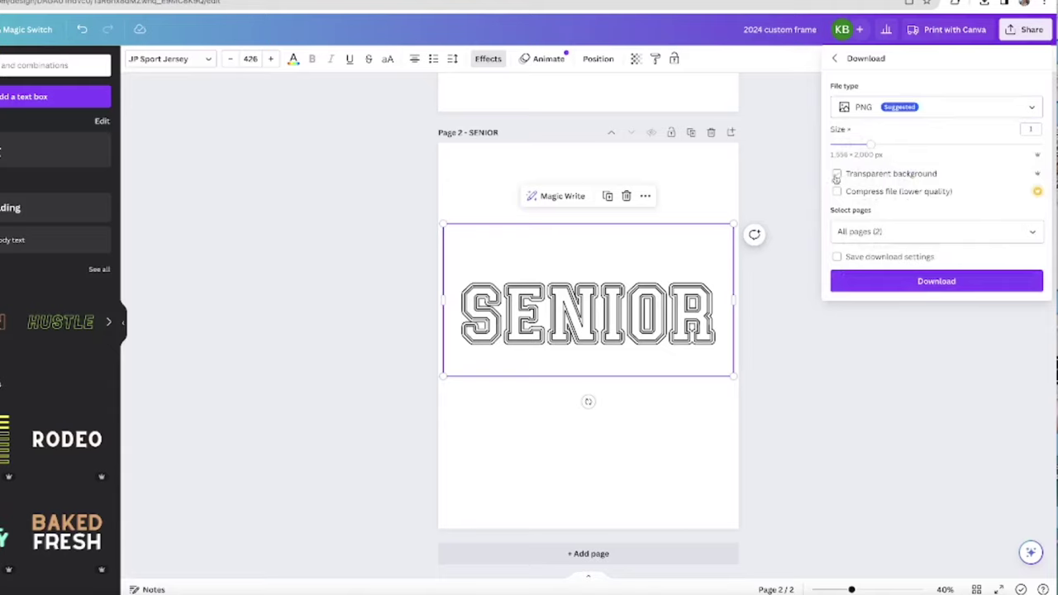
Download only page 2 (SENIOR) as a PNG with a transparent background.
click(1011, 231)
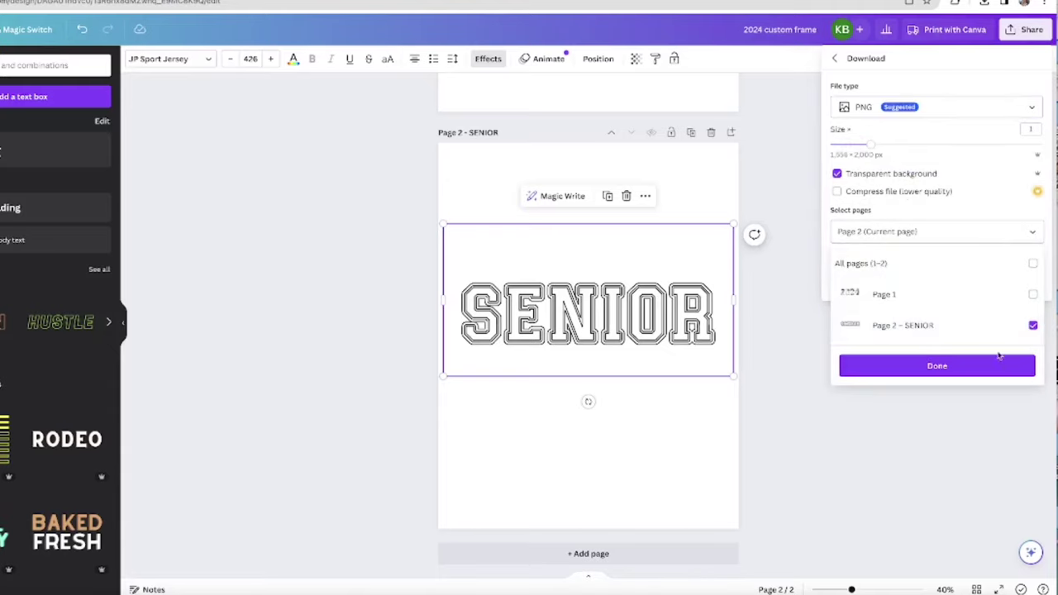
click(908, 366)
click(913, 285)
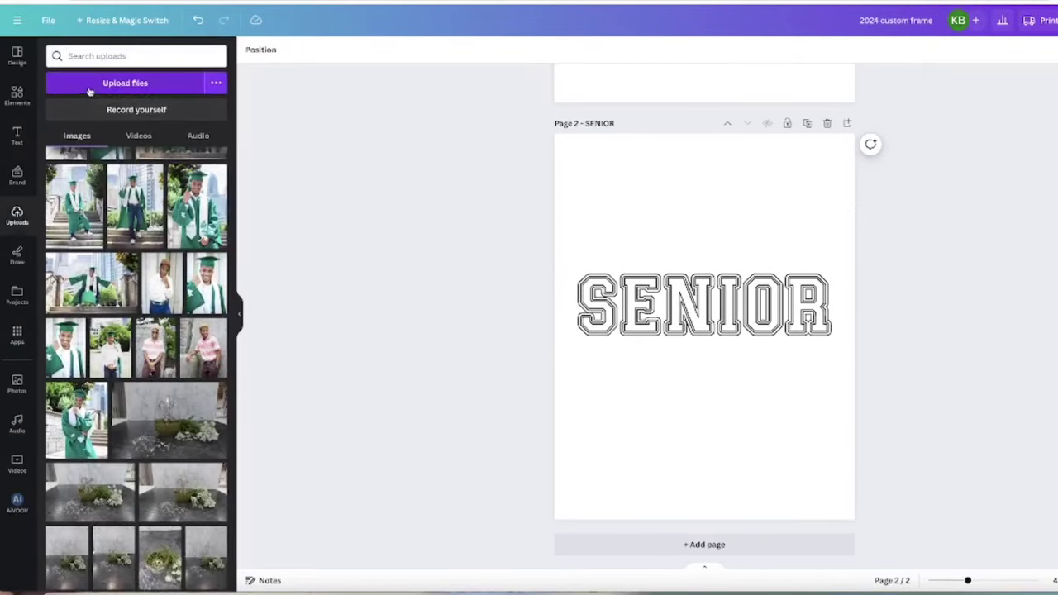
Upload SENIOR.png from the Downloads folder to the design's uploads.
click(91, 84)
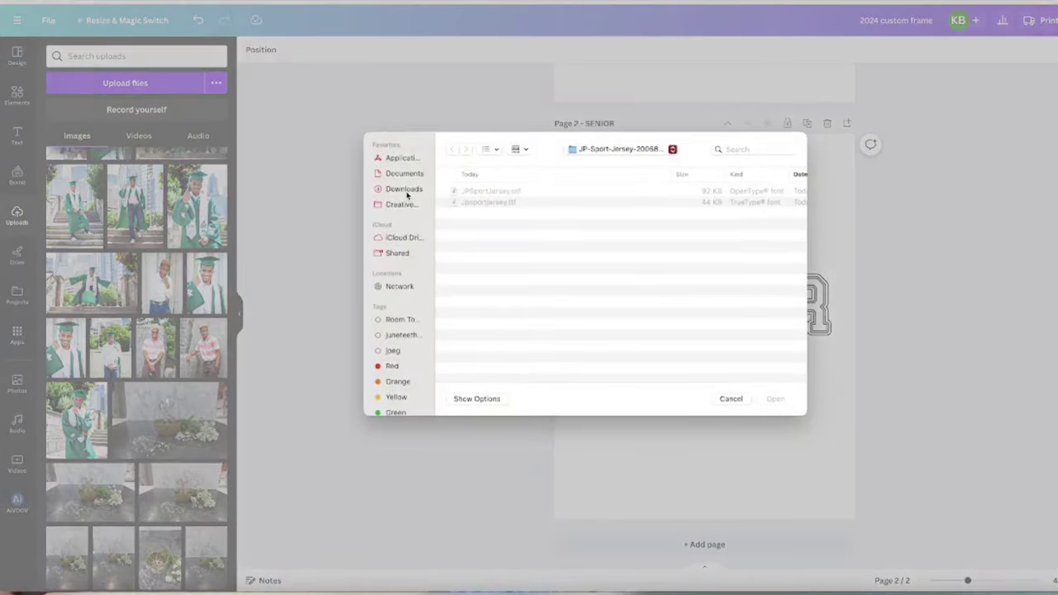
click(405, 190)
click(487, 193)
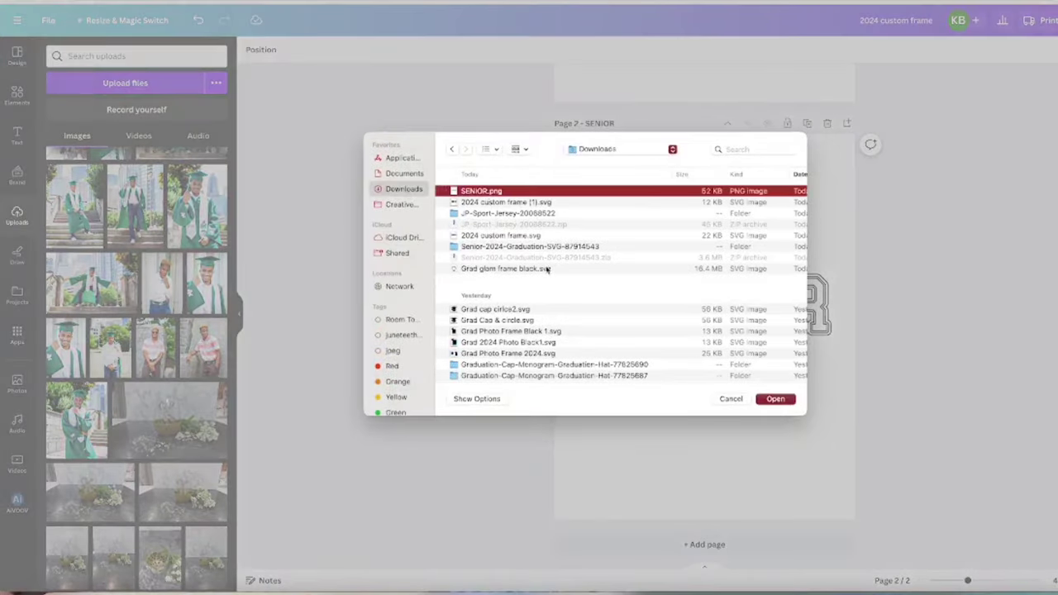
click(777, 397)
Place the uploaded SENIOR image on page 1, enlarge it to about the width of the 2024 numbers, and position it directly above them.
scroll(764, 317, up, 5)
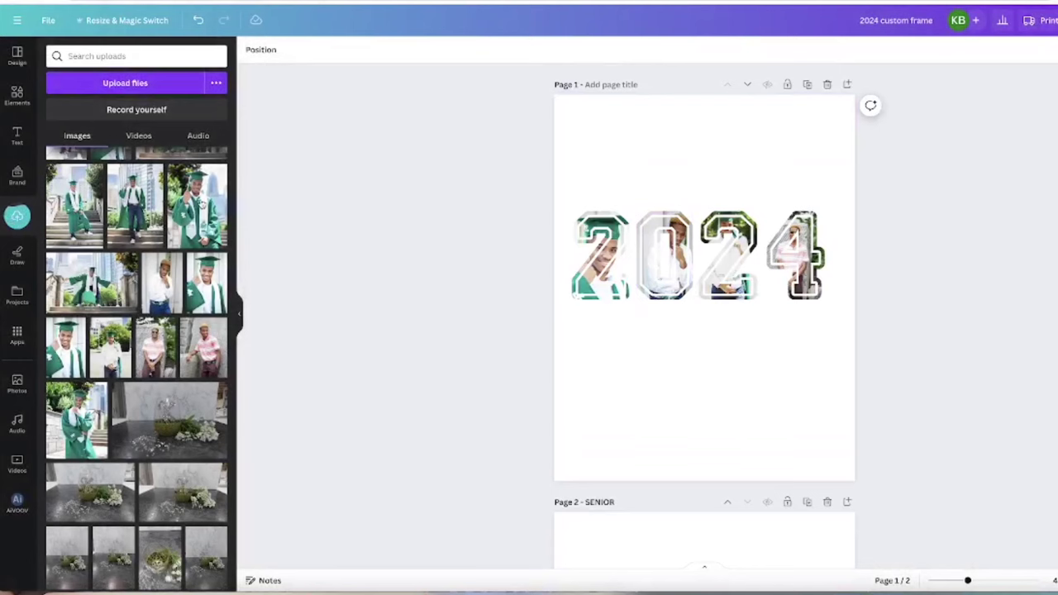
scroll(82, 190, up, 4)
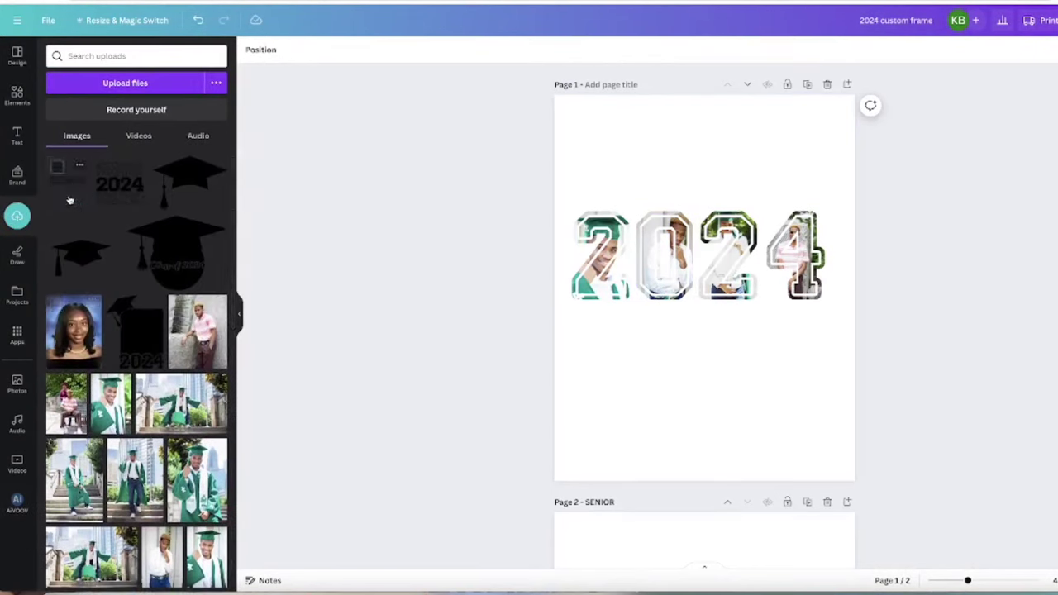
click(71, 197)
drag(673, 281, 673, 372)
drag(598, 241, 529, 160)
drag(697, 331, 729, 345)
drag(539, 169, 522, 155)
drag(784, 357, 784, 200)
drag(855, 402, 840, 394)
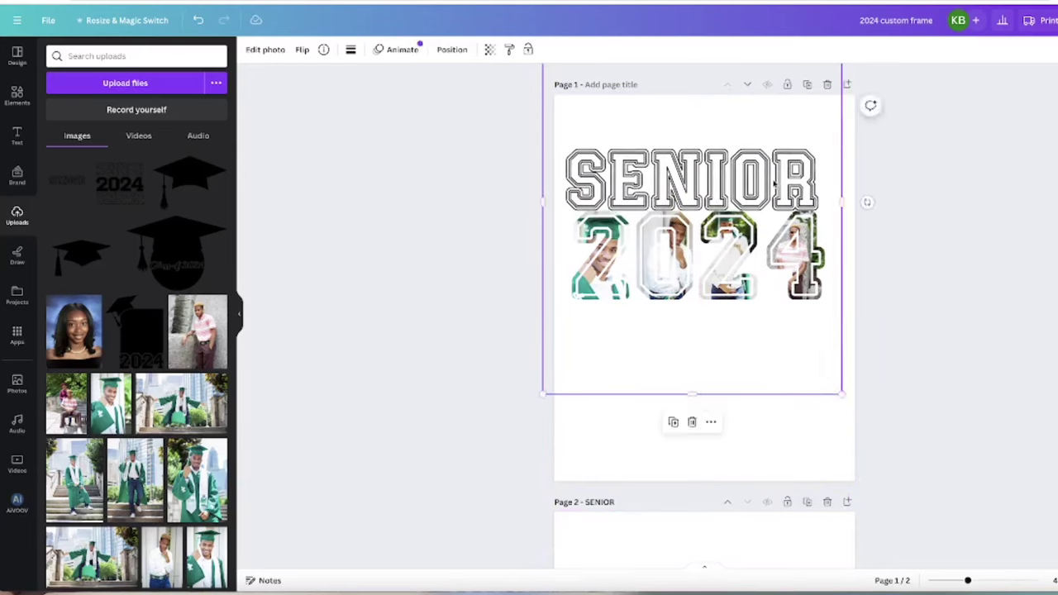
drag(773, 184, 802, 189)
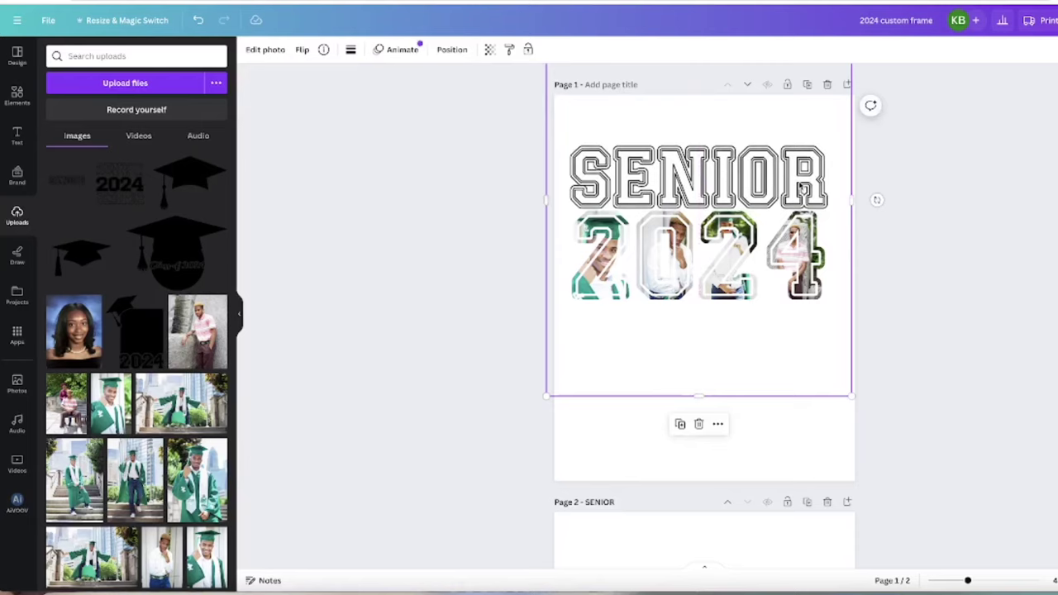
drag(801, 189, 803, 189)
click(978, 231)
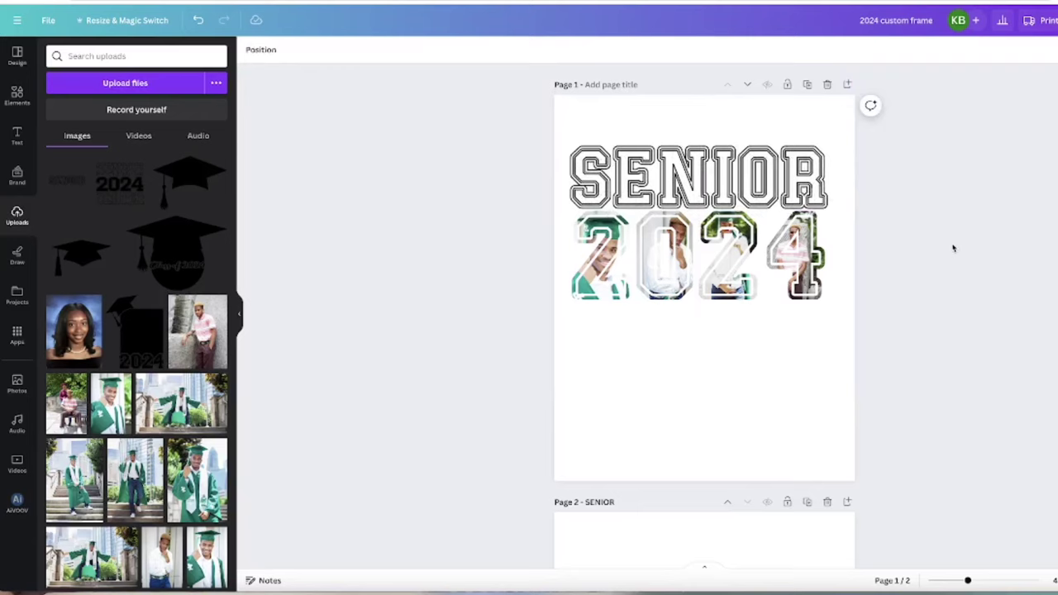
Move the four 2024 photo numbers down the page and align the duplicate SENIOR image exactly over the original.
click(590, 359)
drag(566, 343, 819, 383)
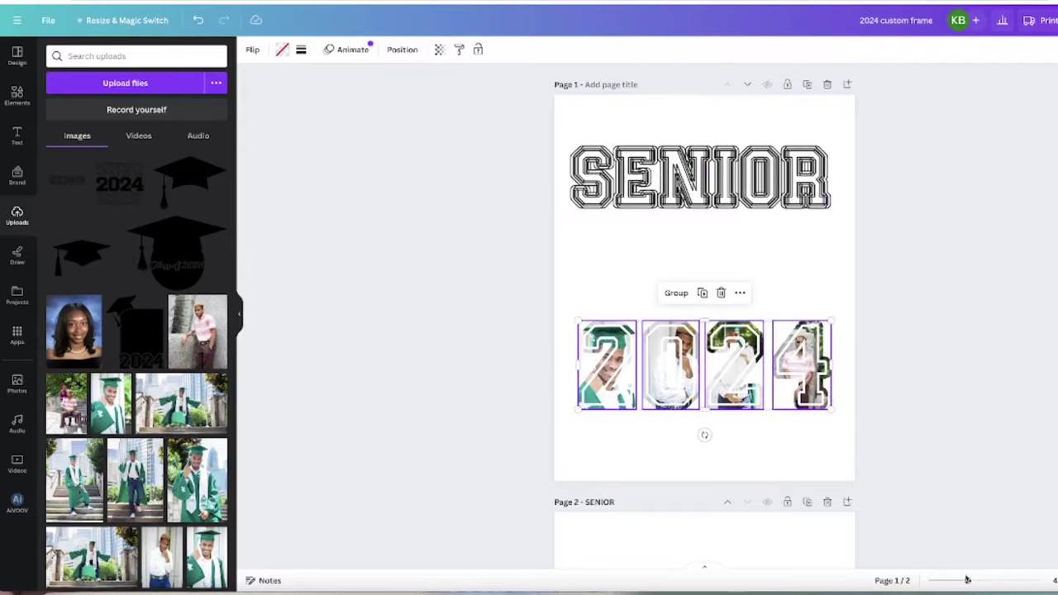
drag(967, 581, 977, 581)
scroll(868, 345, up, 2)
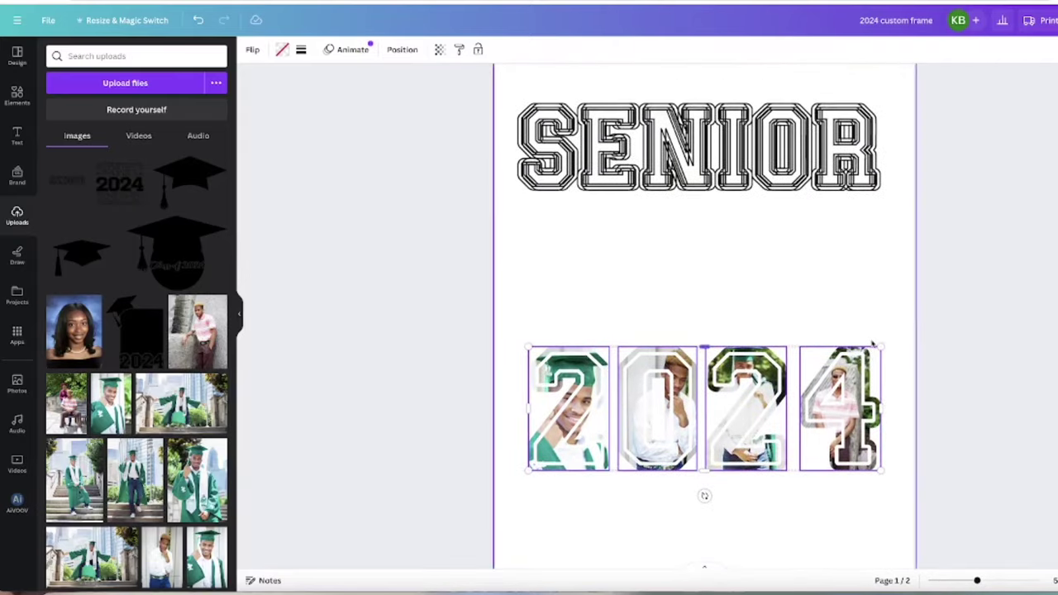
click(697, 197)
mouse_move(699, 200)
mouse_down()
mouse_move(699, 235)
mouse_move(704, 197)
mouse_up()
click(652, 313)
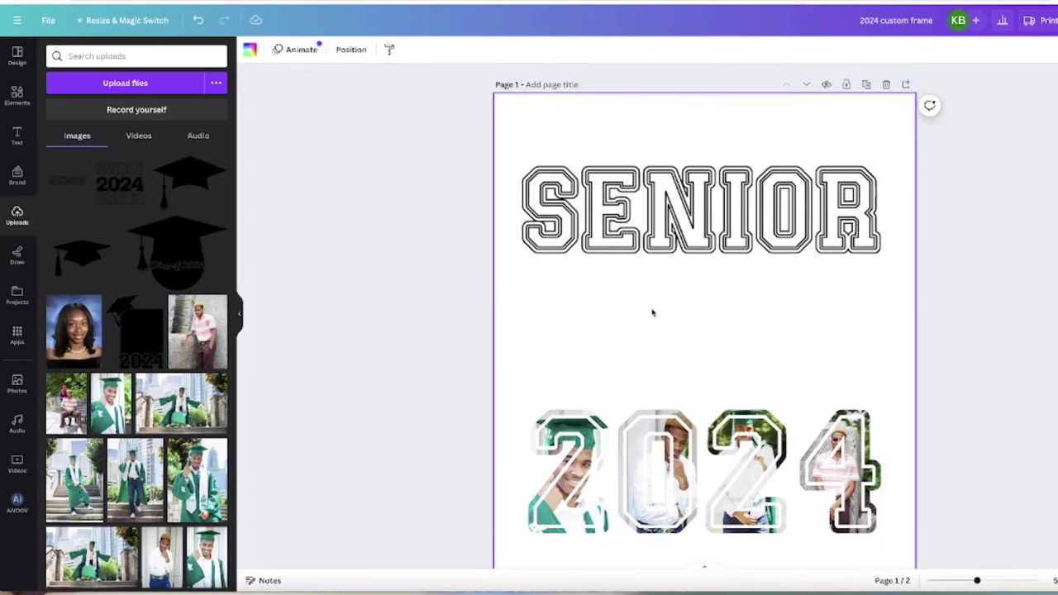
Crop one SENIOR copy to its upper half and move the other copy down toward the 2024 numbers.
click(683, 243)
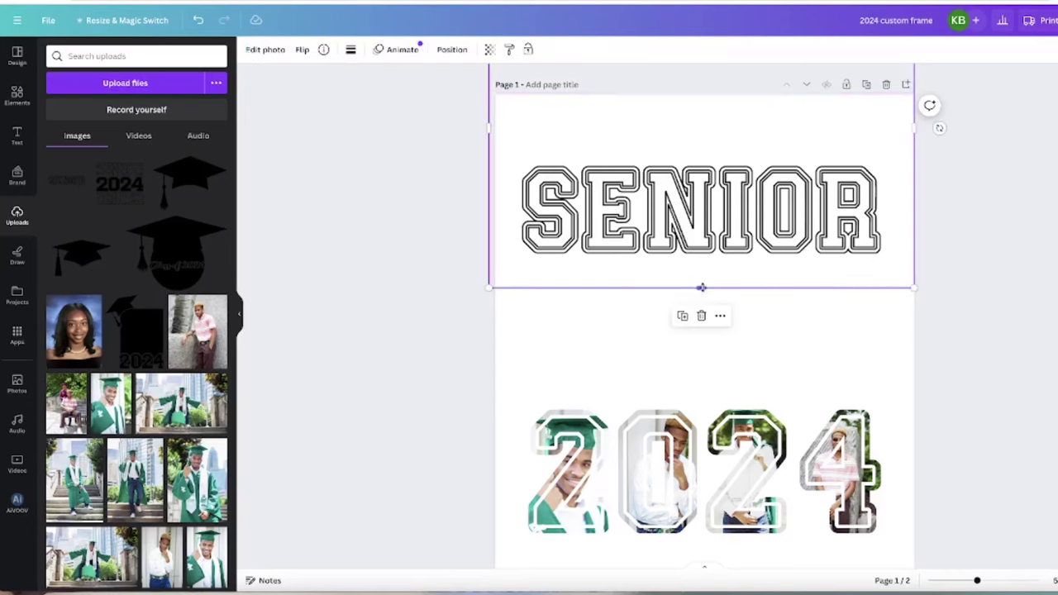
drag(701, 288, 701, 211)
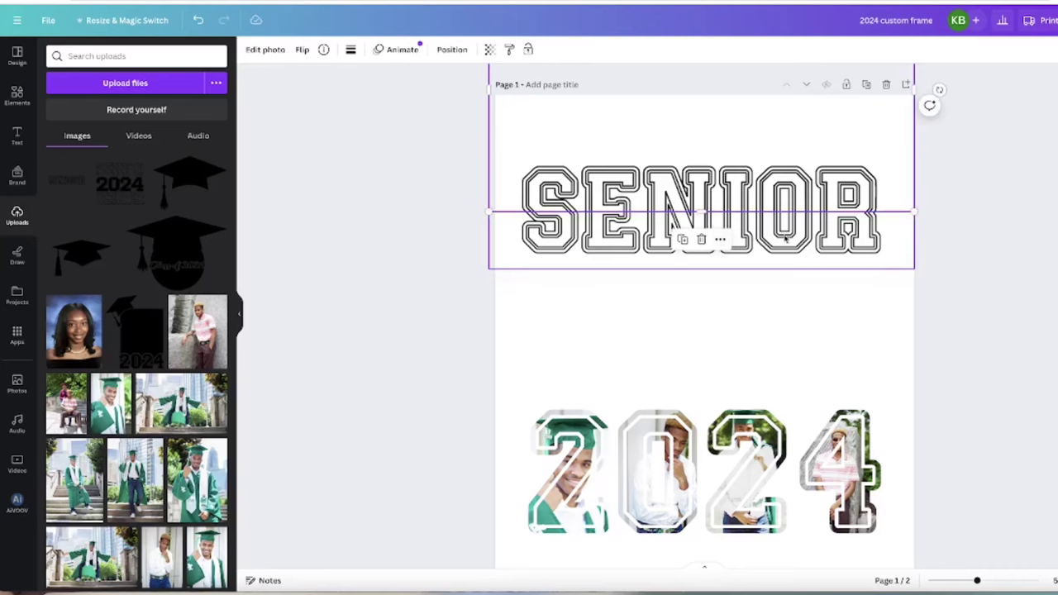
drag(813, 245, 816, 325)
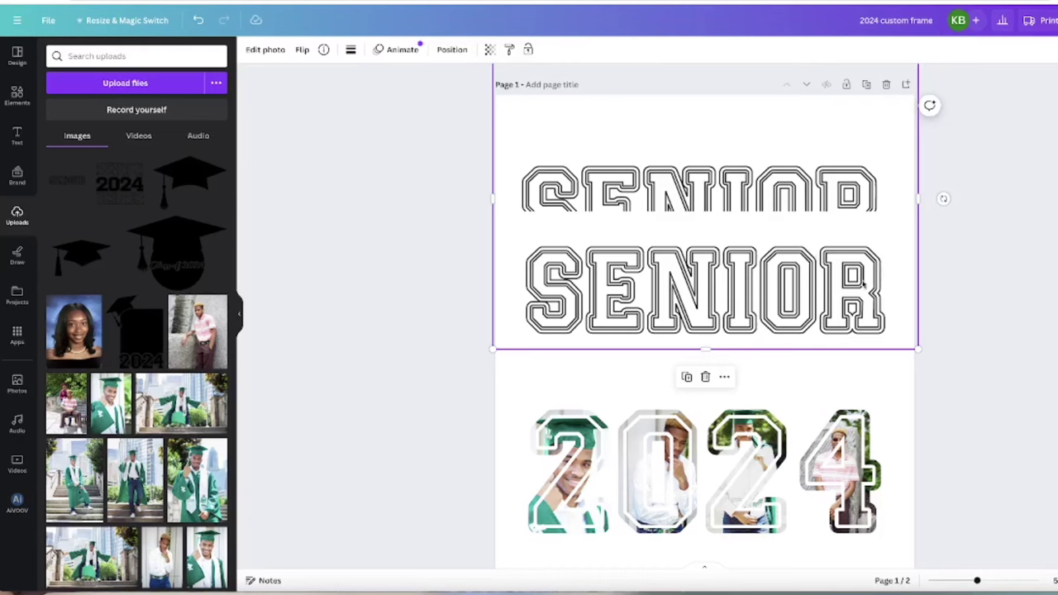
drag(863, 284, 863, 317)
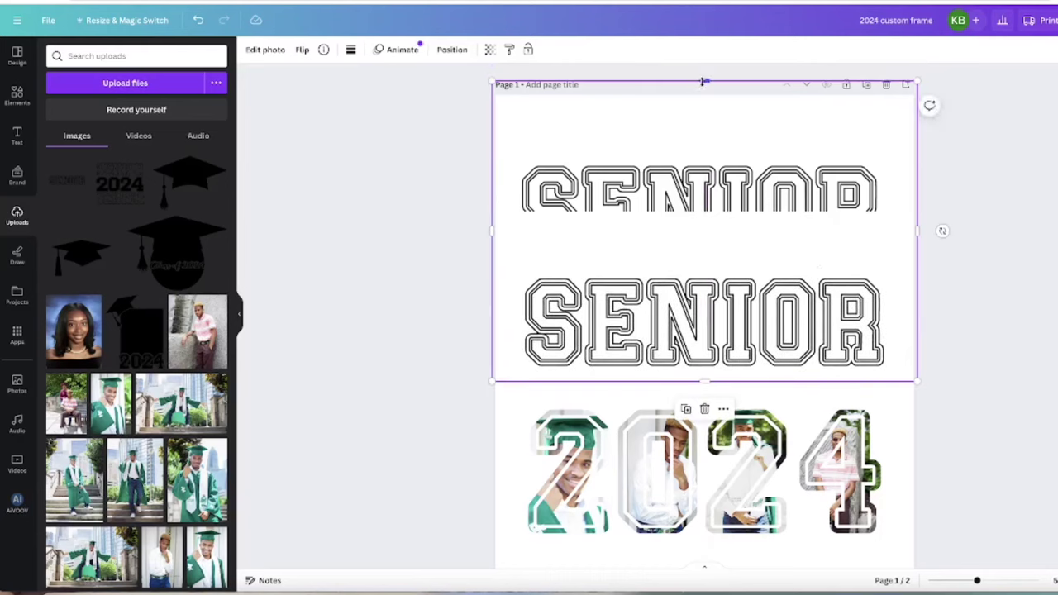
Crop the other SENIOR copy to its lower half at the same cut line and move it down between the upper half and 2024.
drag(702, 81, 752, 216)
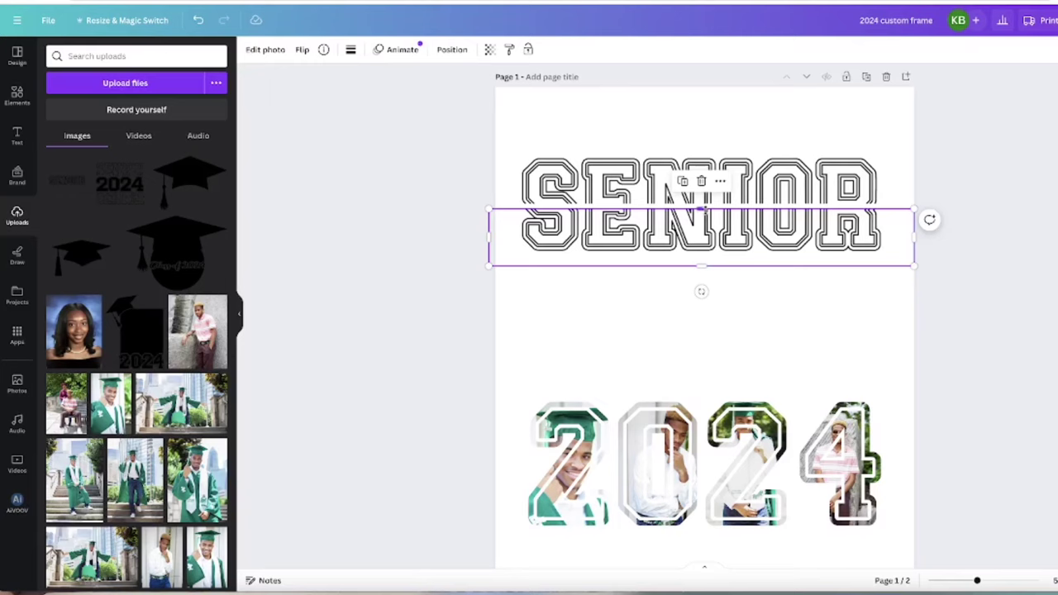
drag(749, 226, 750, 293)
scroll(804, 405, down, 2)
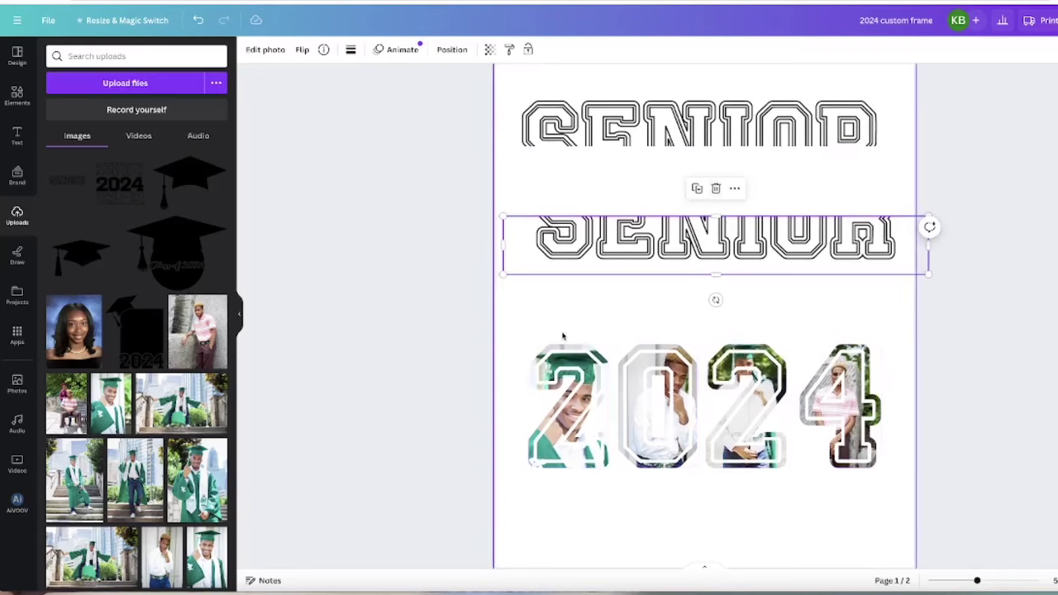
Move the four 2024 photo numbers together up the page, closer to the SENIOR halves.
drag(542, 329, 888, 475)
right_click(852, 396)
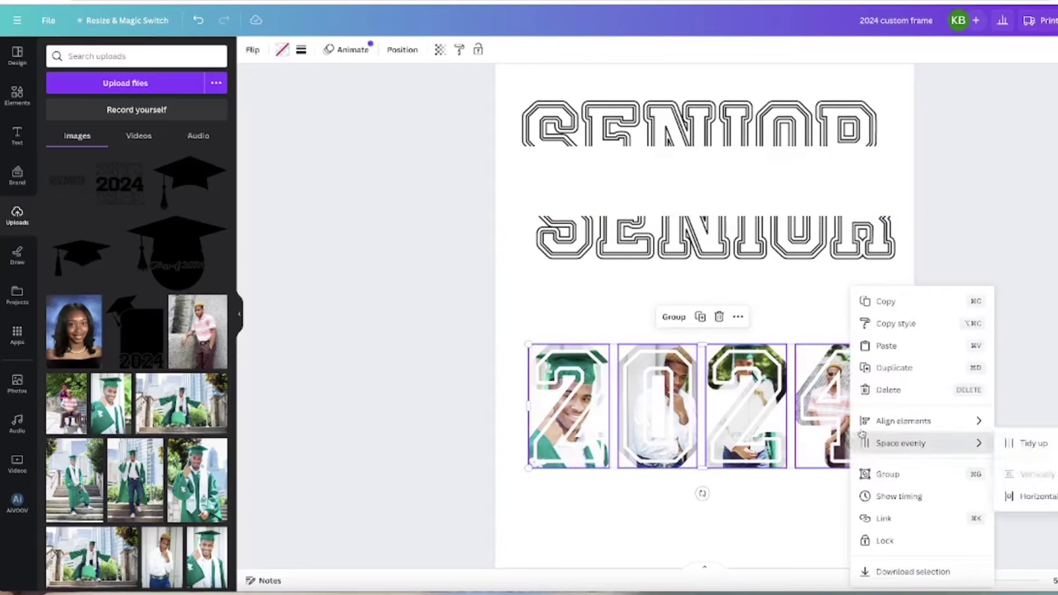
click(666, 318)
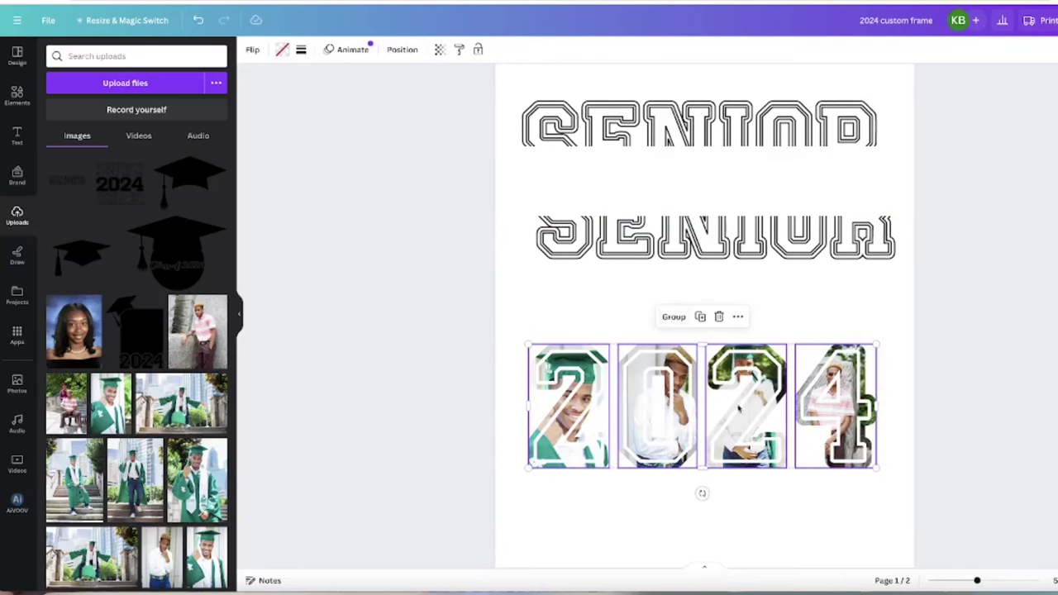
drag(738, 407, 738, 364)
Place the lower SENIOR half directly below the 2024 numbers and the upper half directly above, lining all three up.
click(727, 232)
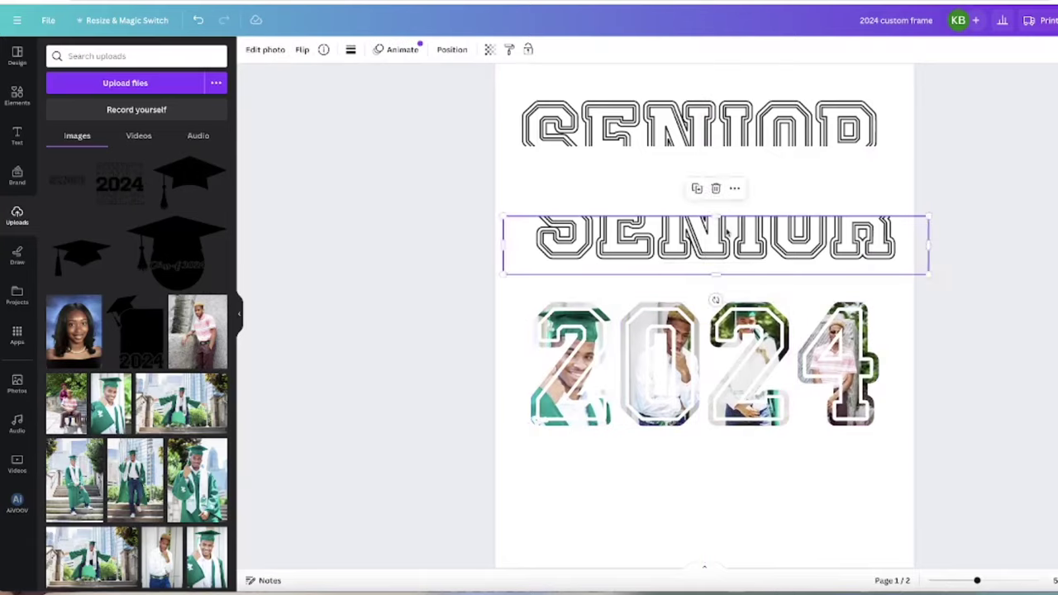
drag(726, 232, 724, 442)
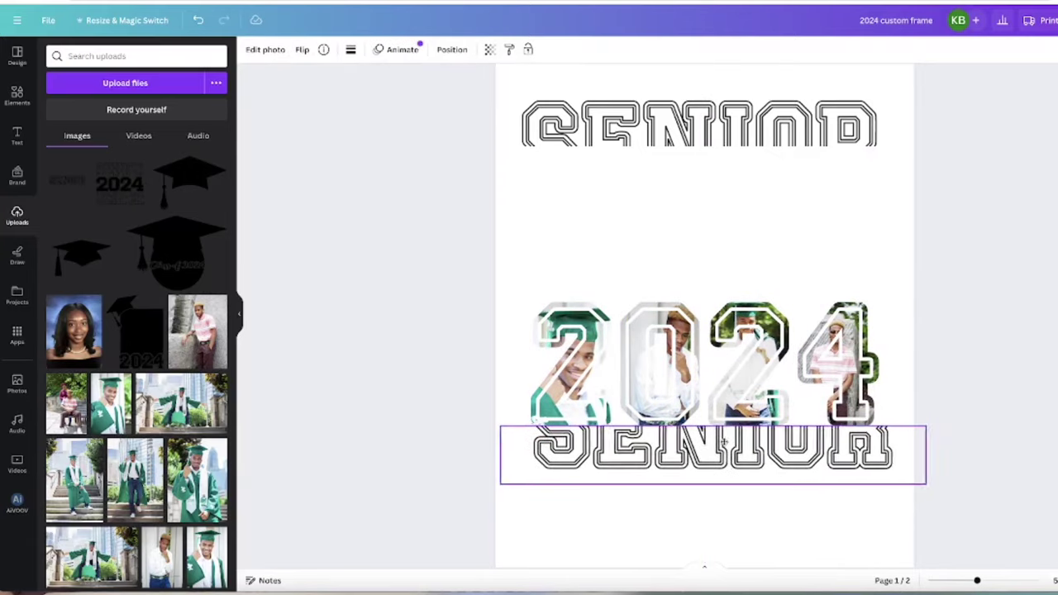
click(452, 50)
drag(724, 124, 724, 290)
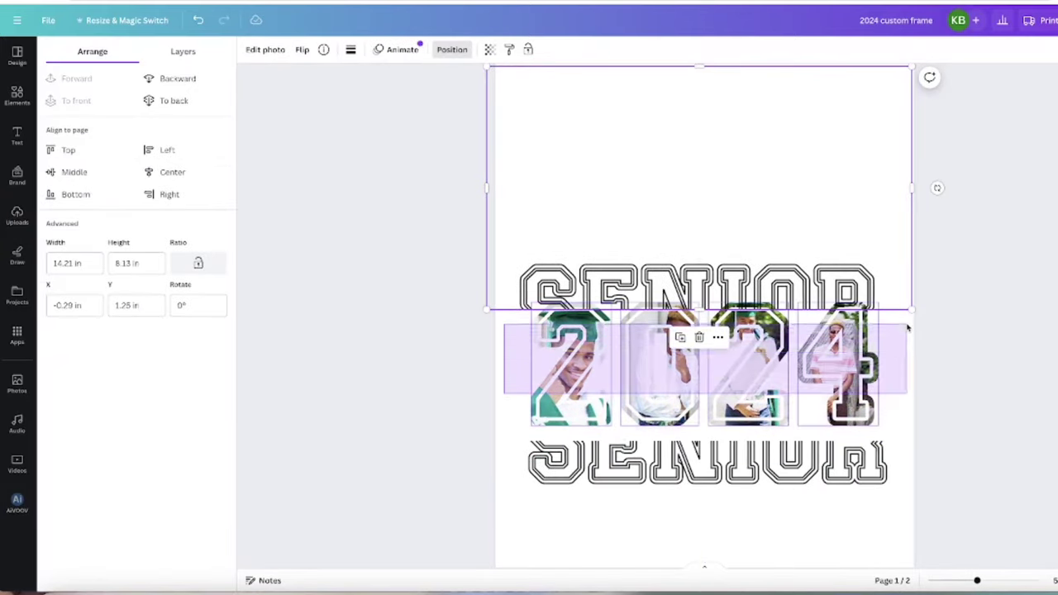
drag(907, 328, 867, 439)
click(829, 450)
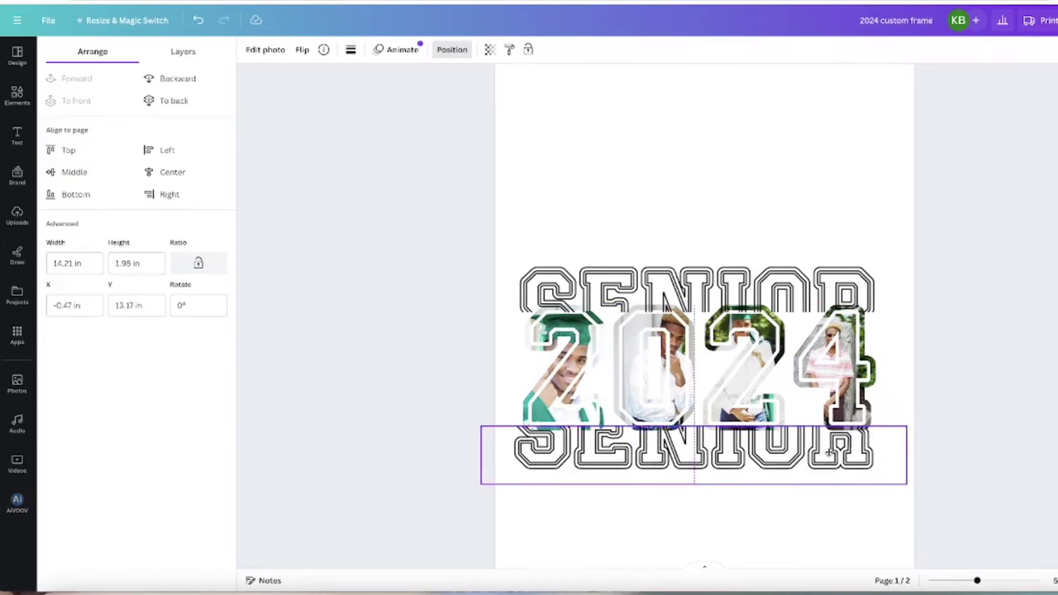
Crop the empty space above the upper SENIOR half to a 2 in height and stack two copies above it.
click(699, 285)
drag(699, 71, 700, 249)
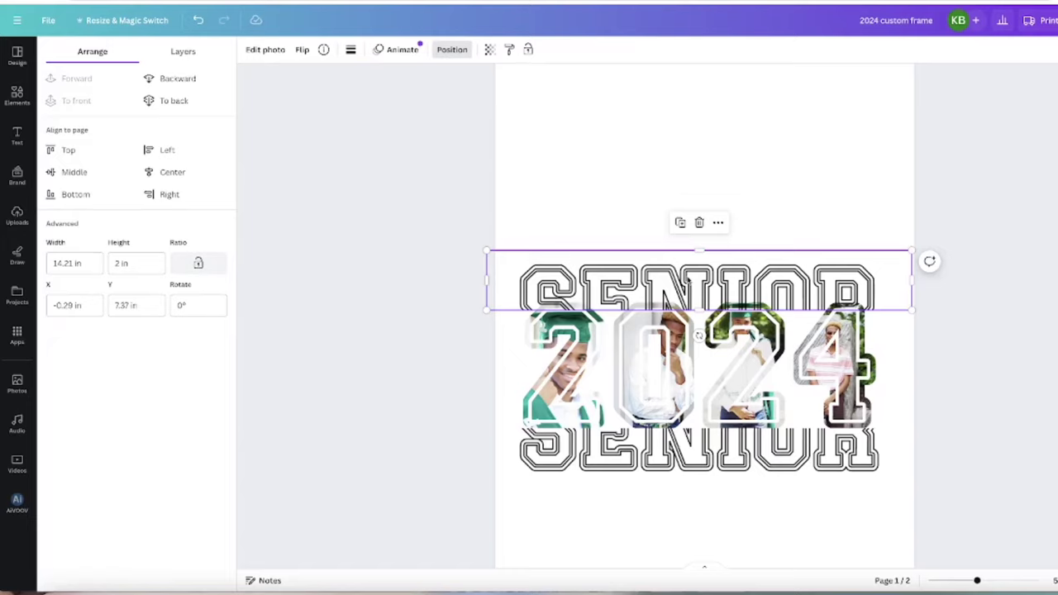
drag(687, 282, 686, 196)
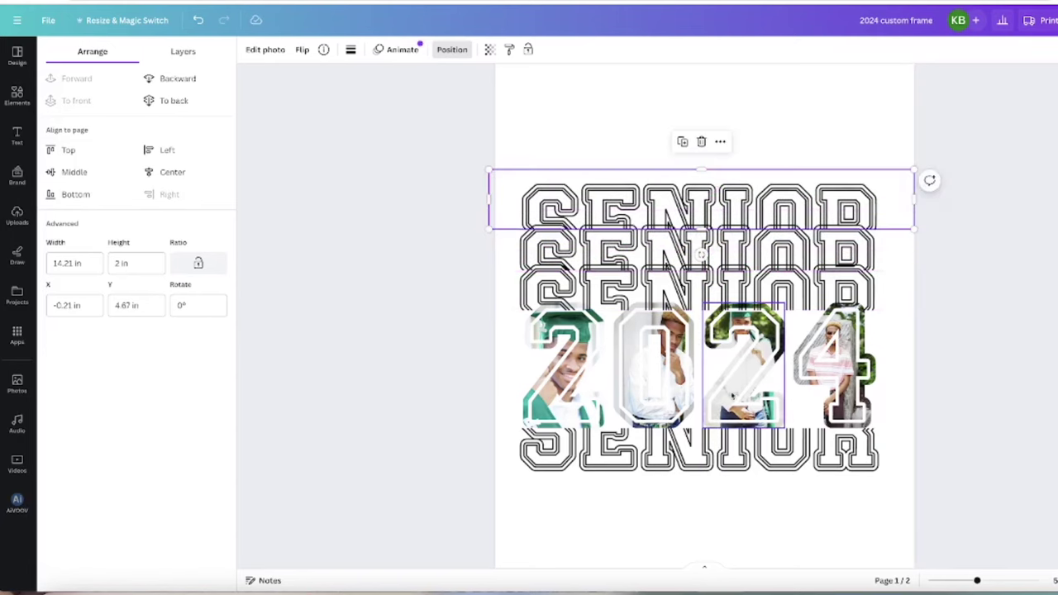
Stack two copies of the lower SENIOR half beneath the original and centre the whole design on the page.
click(738, 457)
drag(736, 457, 713, 532)
click(826, 413)
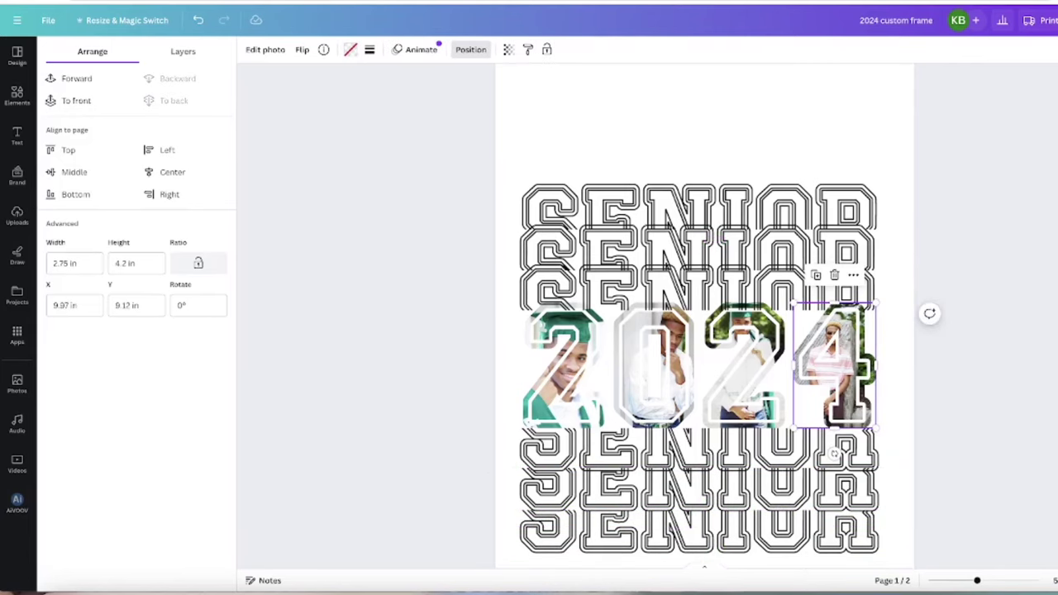
scroll(703, 330, down, 3)
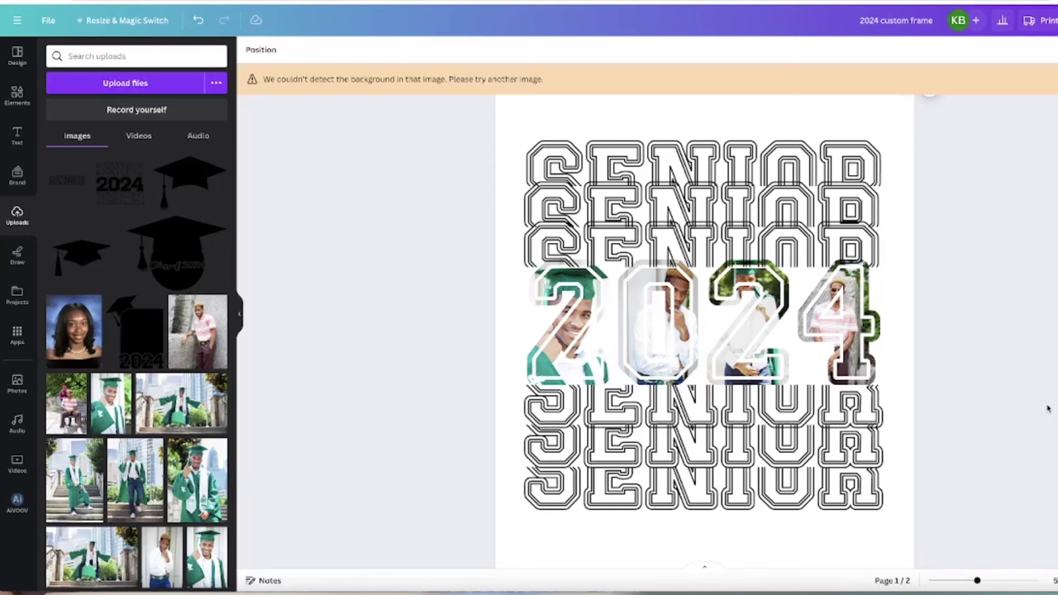
Replace the photos in all four 2024 numbers with the uploaded blue-background portrait.
click(575, 303)
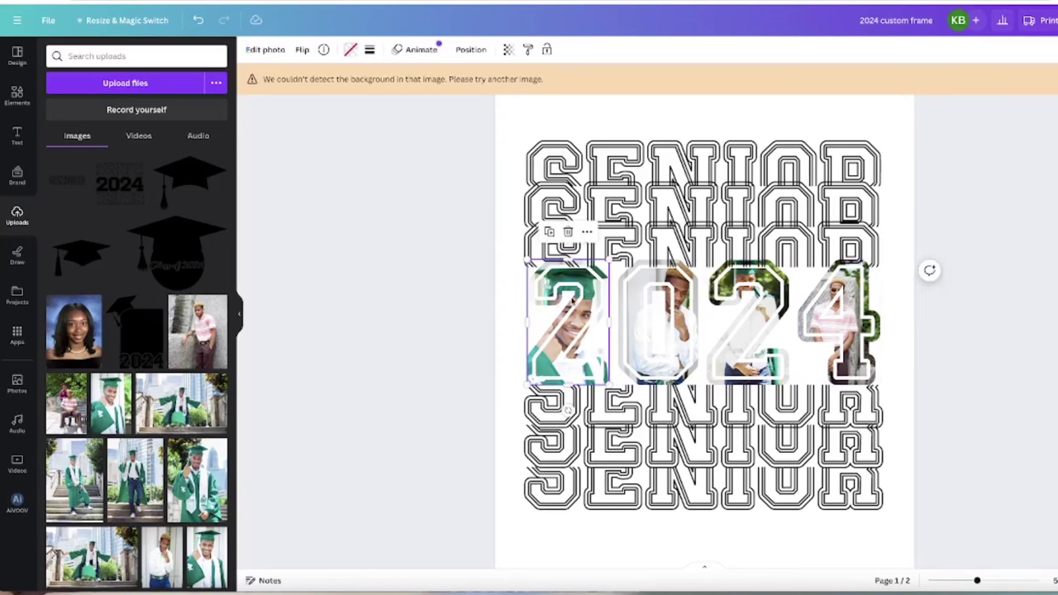
drag(73, 329, 565, 316)
drag(73, 330, 623, 289)
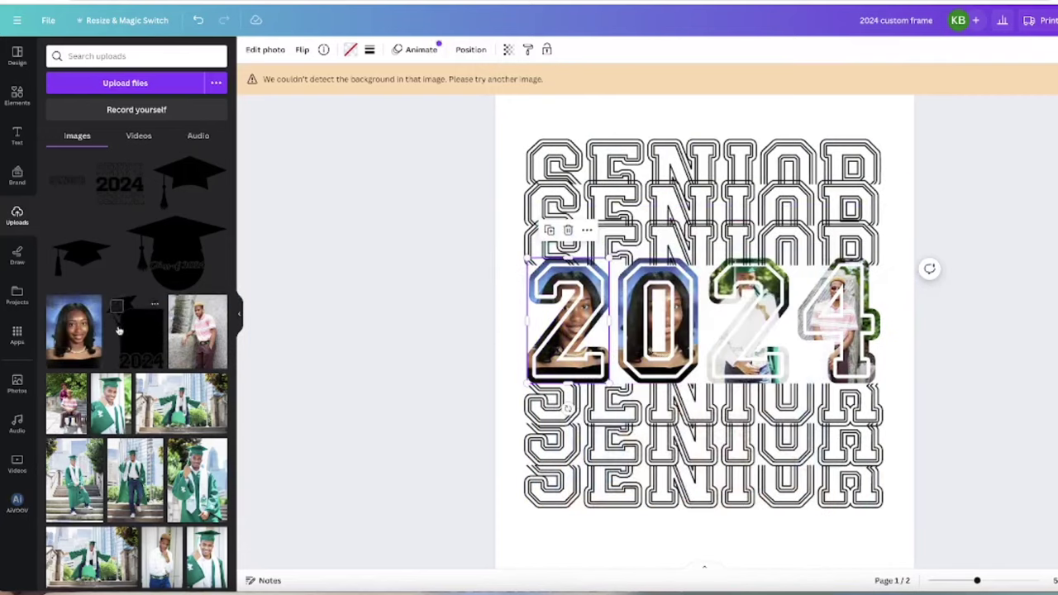
drag(62, 310, 826, 291)
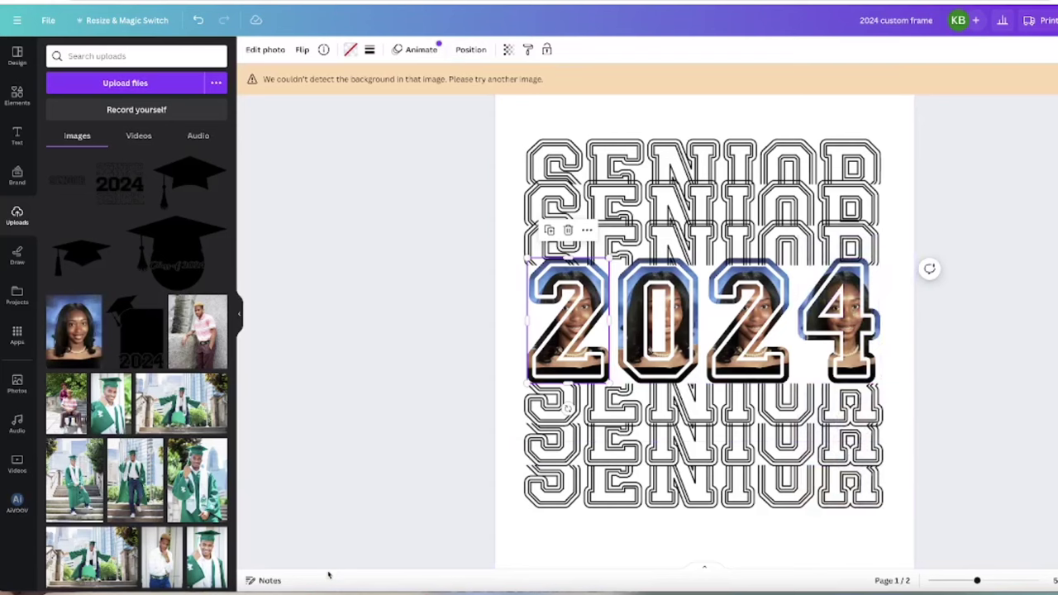
Enlarge and reposition the portrait inside the 4 and the second 2 so the face fills each number better.
click(836, 319)
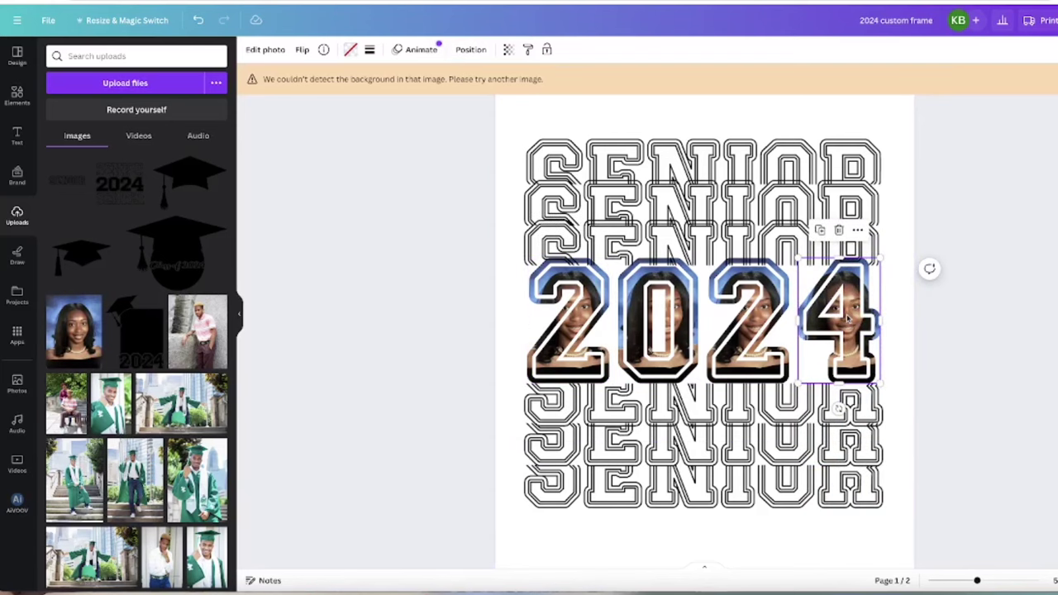
double_click(847, 316)
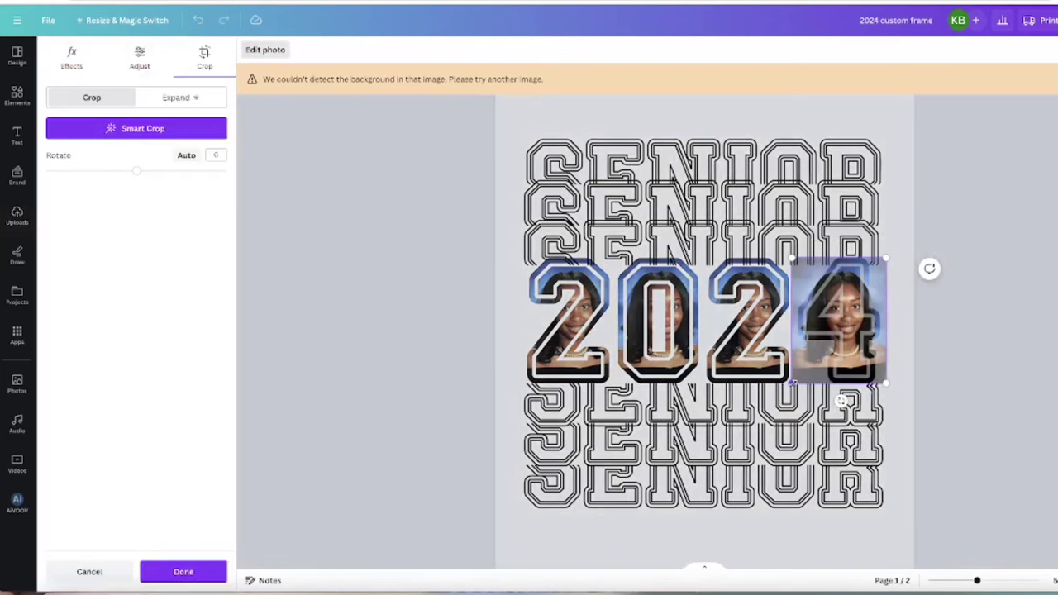
drag(791, 382, 781, 395)
drag(850, 350, 854, 329)
click(839, 402)
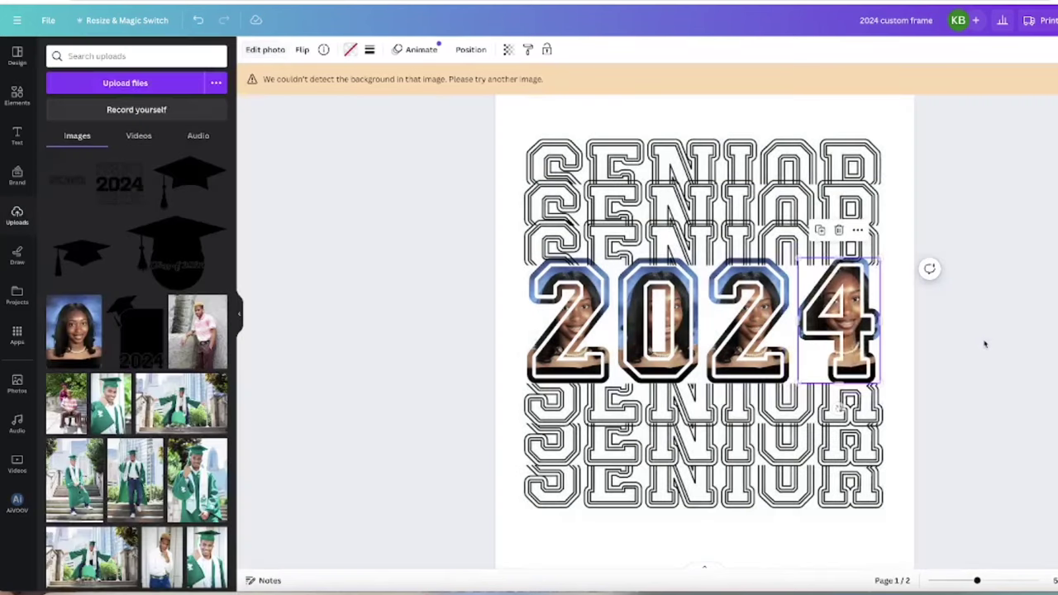
double_click(741, 346)
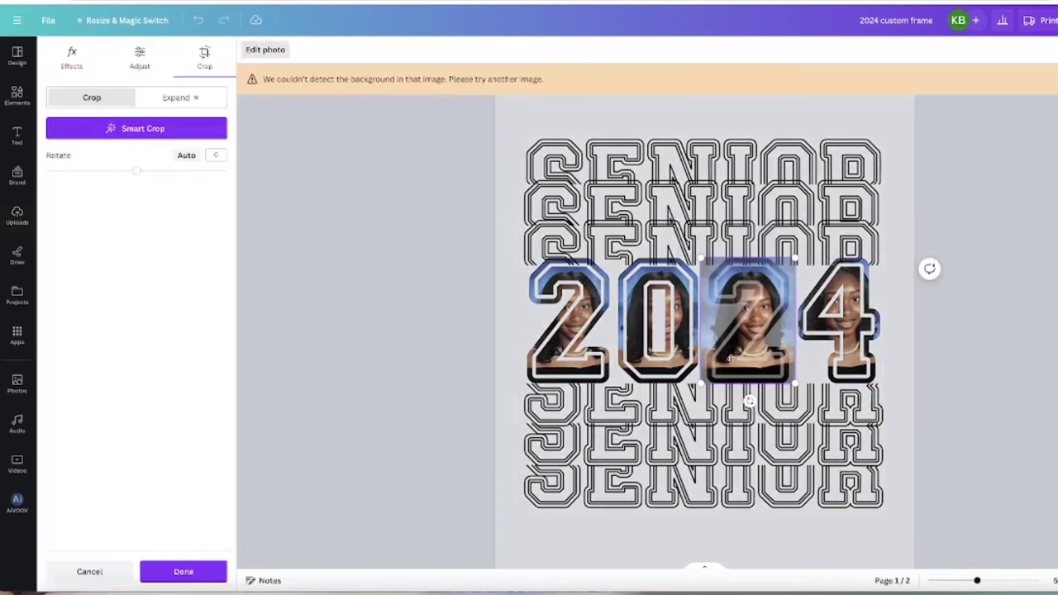
key(Escape)
Enlarge the portrait inside the 0 and shift it up so the face sits centred in the number.
click(670, 357)
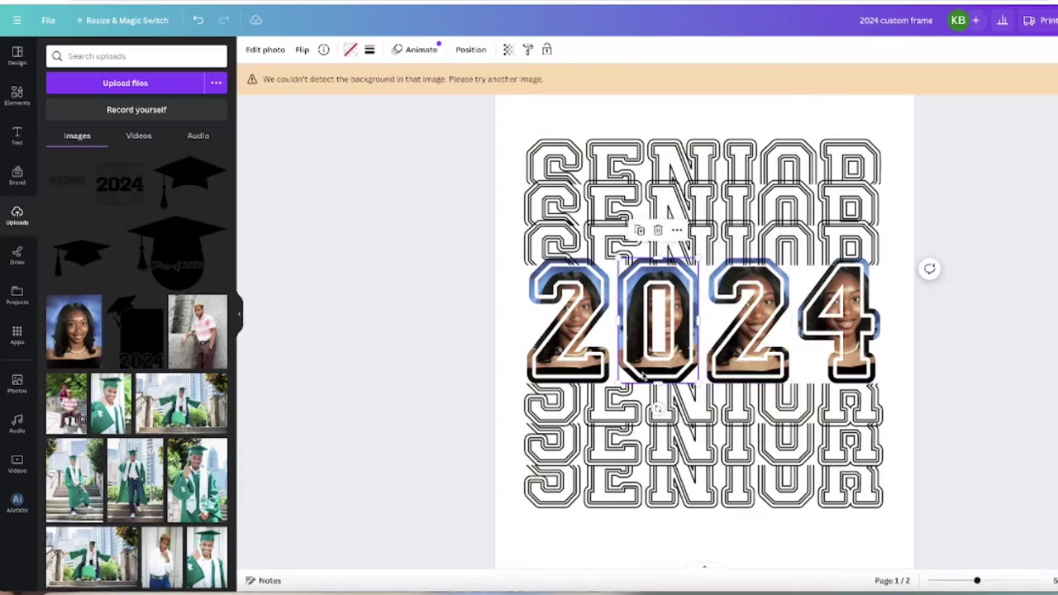
double_click(642, 375)
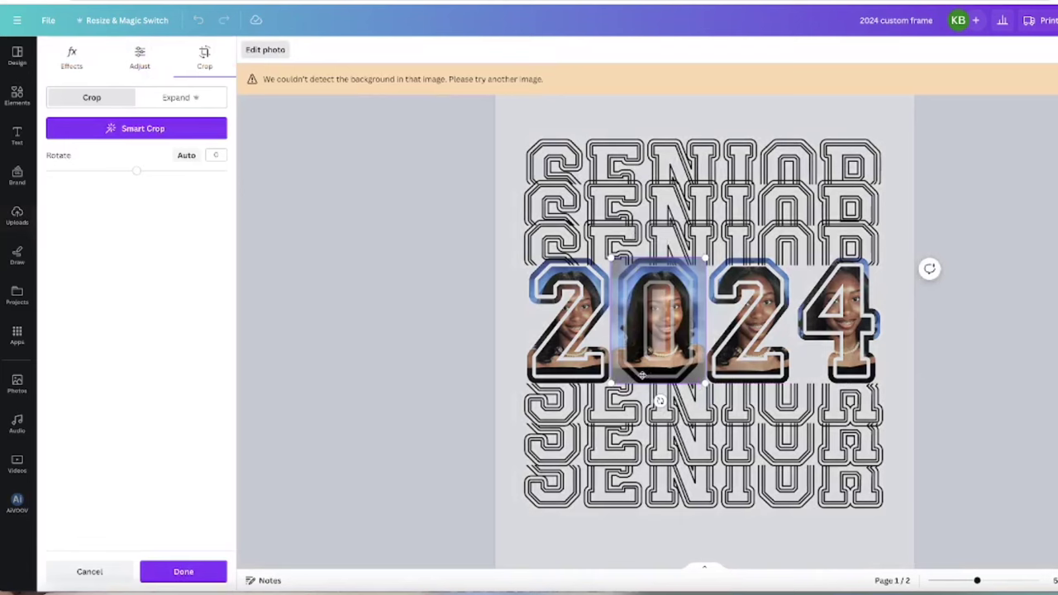
drag(612, 383, 597, 402)
drag(658, 353, 663, 342)
click(659, 408)
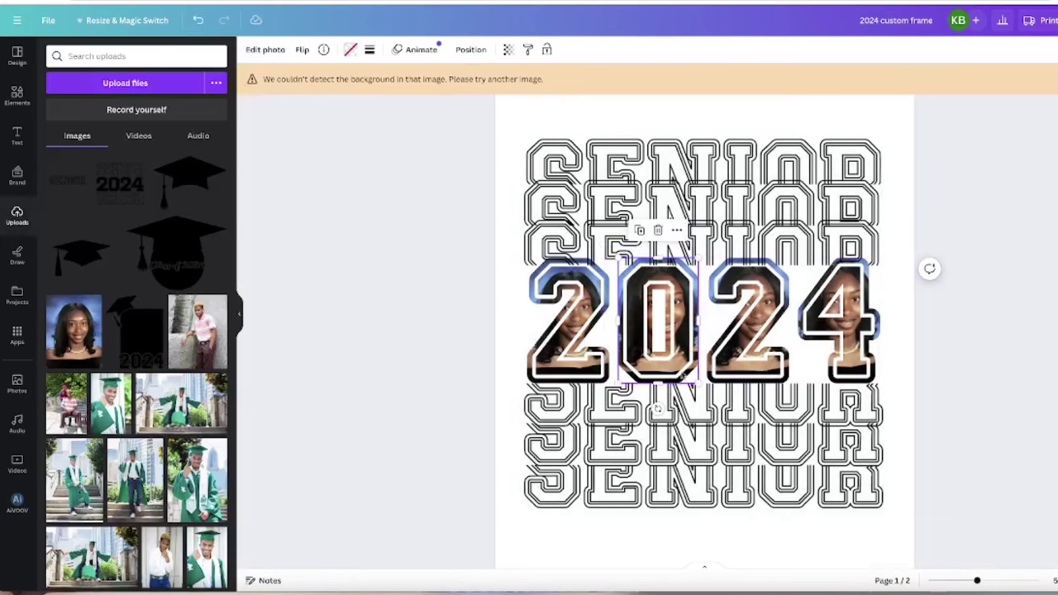
Enlarge the portrait inside the first 2 and shift it up and right to frame the face.
click(574, 322)
double_click(578, 323)
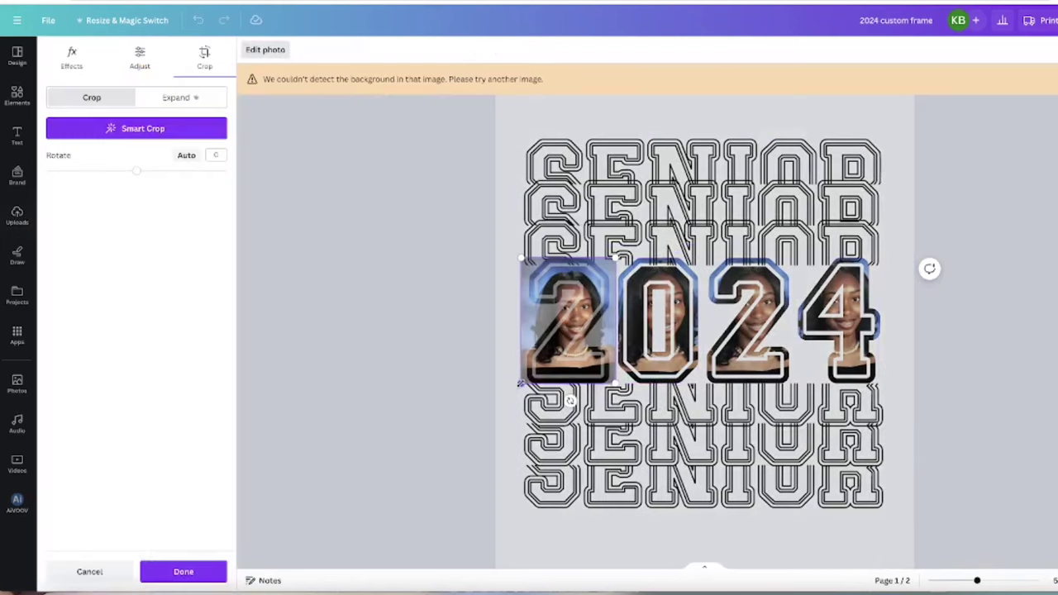
drag(520, 384, 507, 401)
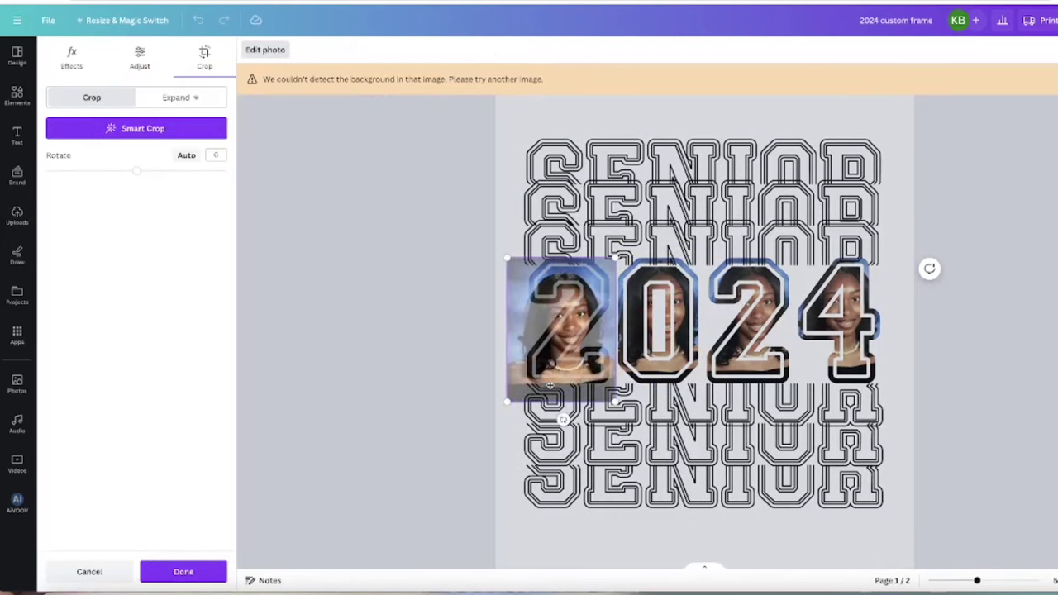
drag(555, 375, 562, 365)
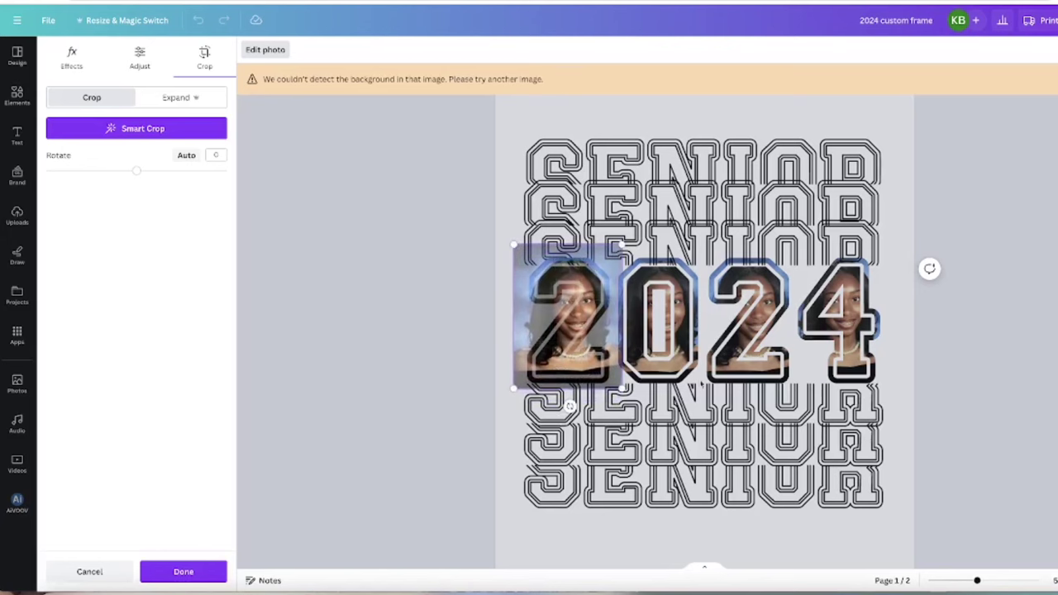
click(1036, 336)
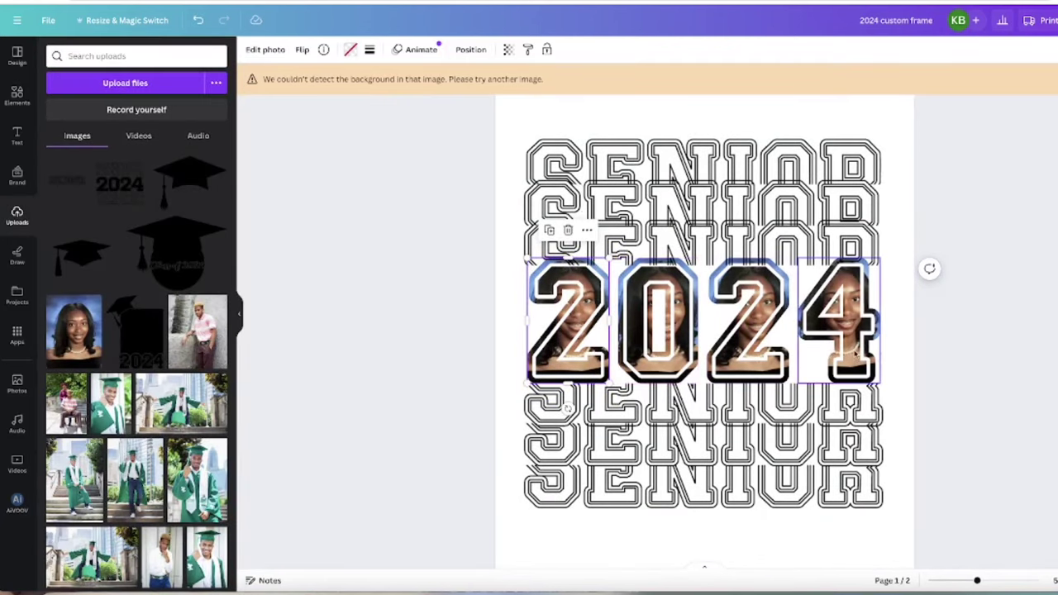
Extend the crops of the SENIOR rows directly above and below 2024 so they reach behind the numbers.
click(852, 247)
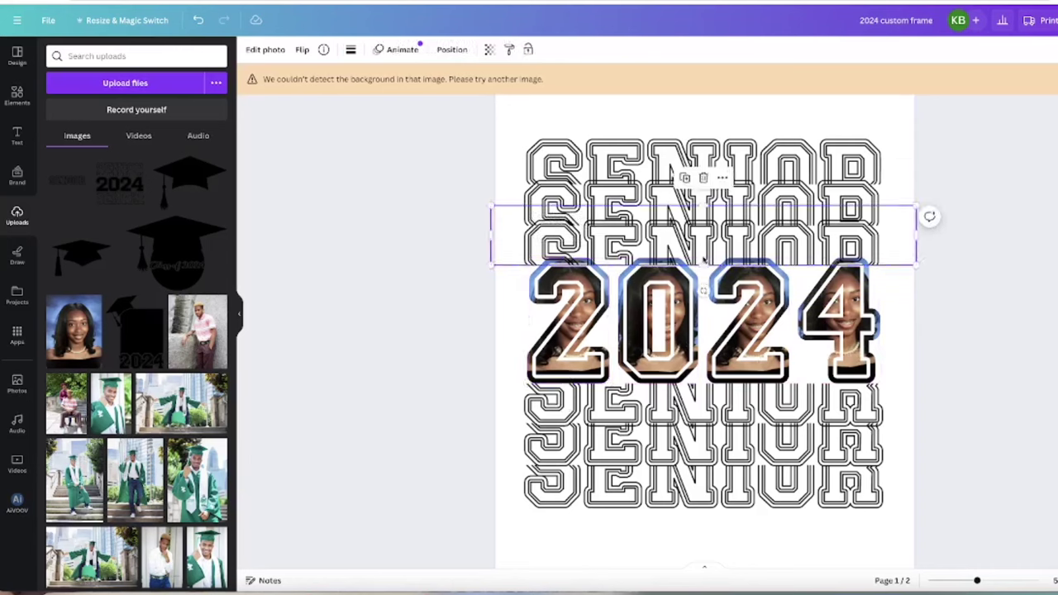
click(1053, 283)
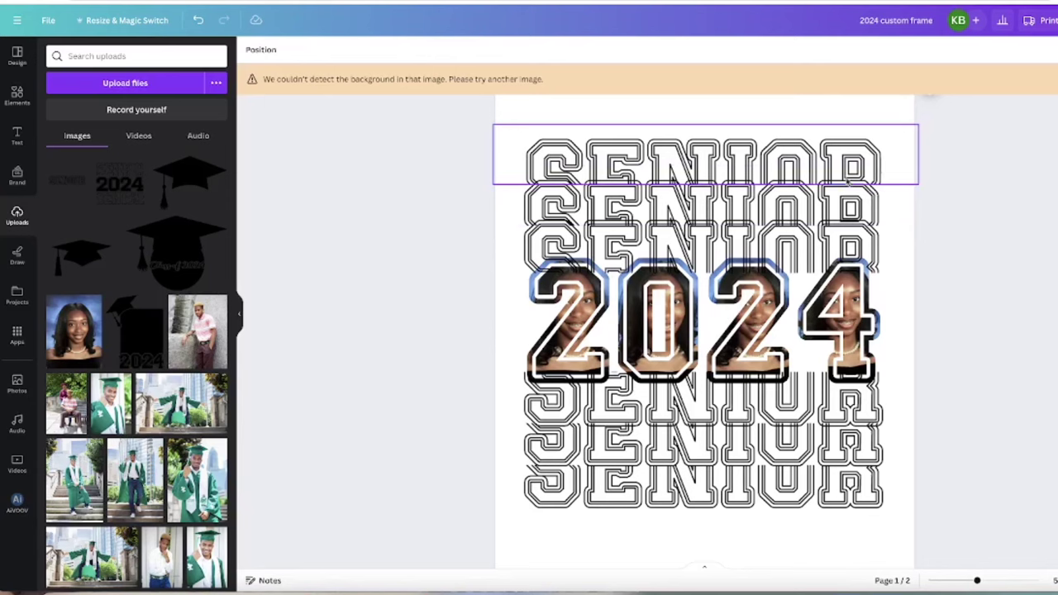
Recolour the SENIOR text on page 2 with the portrait's dark blue and set its effect style to None.
scroll(702, 347, down, 1)
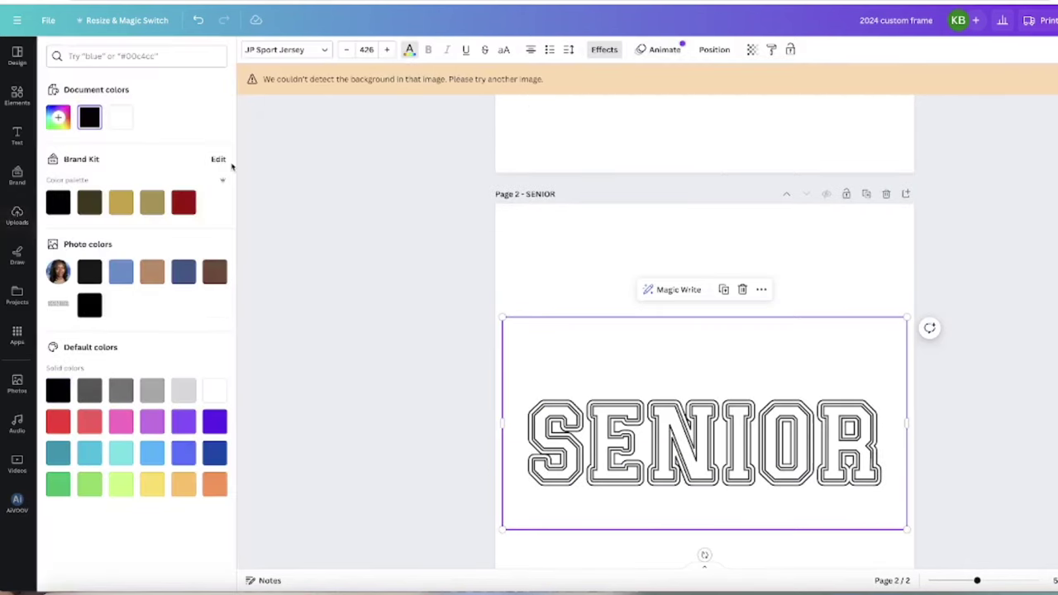
click(184, 271)
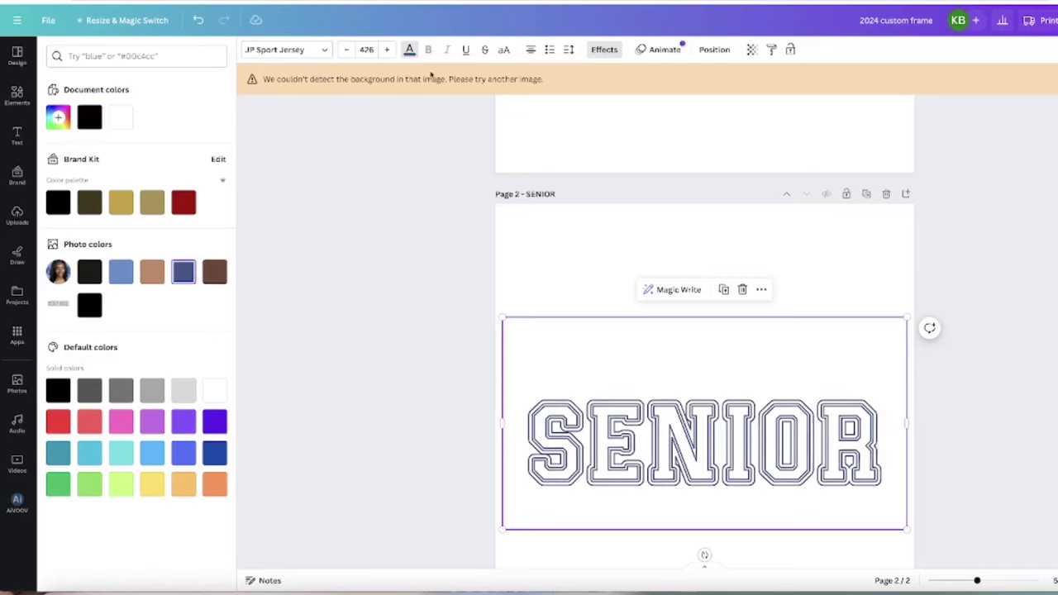
click(604, 49)
click(198, 203)
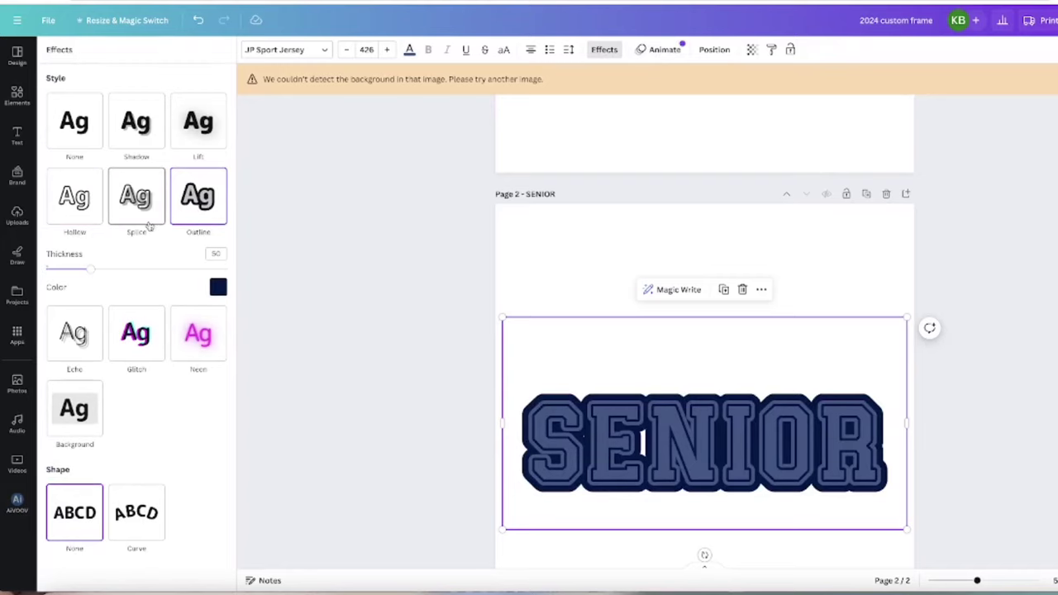
click(74, 125)
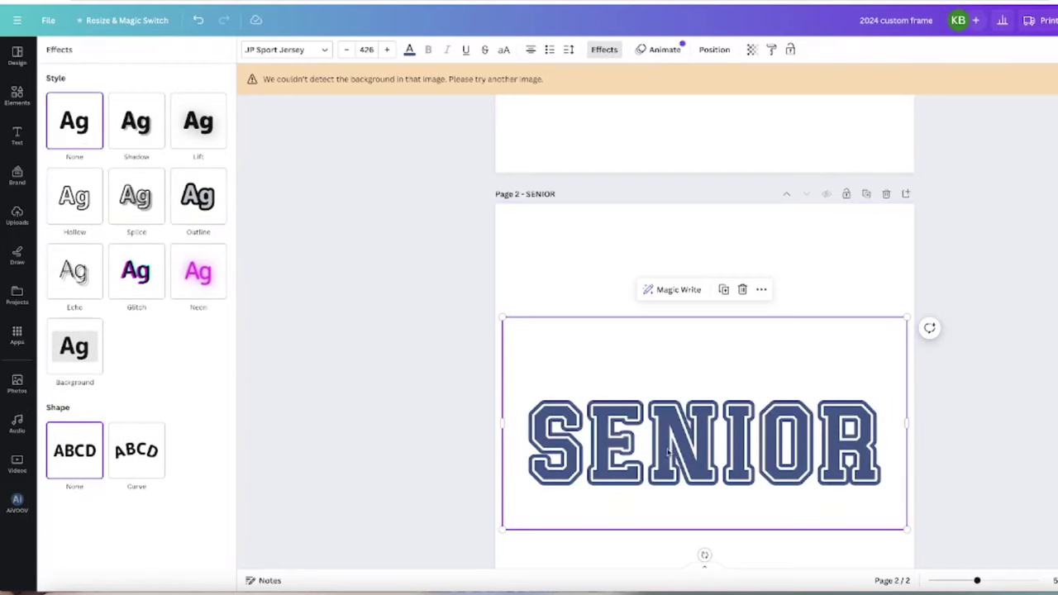
Move the blue SENIOR text from page 2 up onto page 1, below the 2024 numbers.
drag(667, 453, 662, 357)
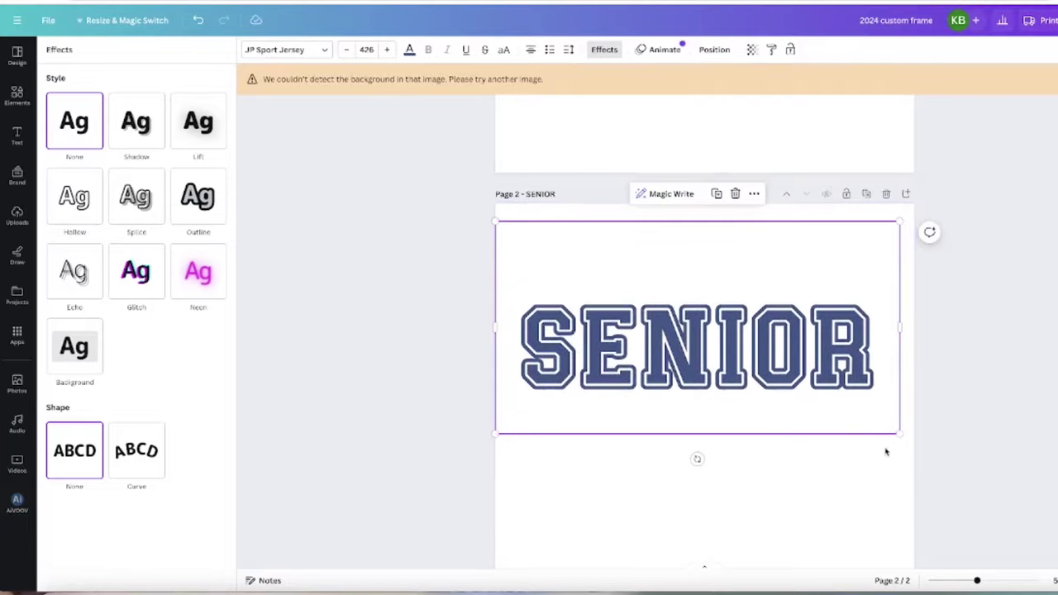
drag(748, 345, 741, 222)
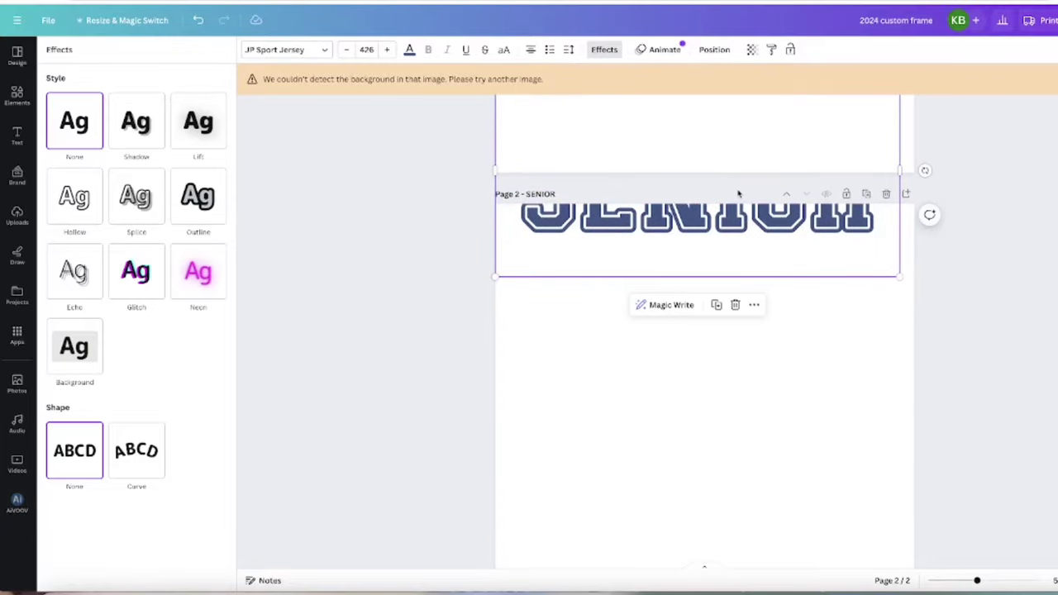
scroll(741, 221, up, 3)
scroll(742, 222, up, 3)
scroll(779, 386, down, 4)
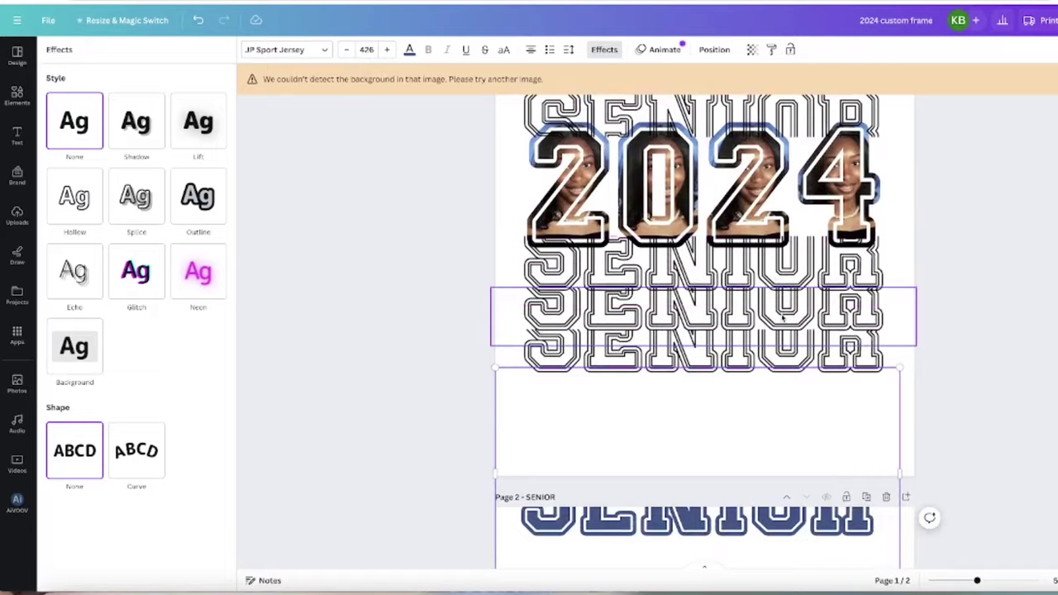
drag(780, 385, 791, 289)
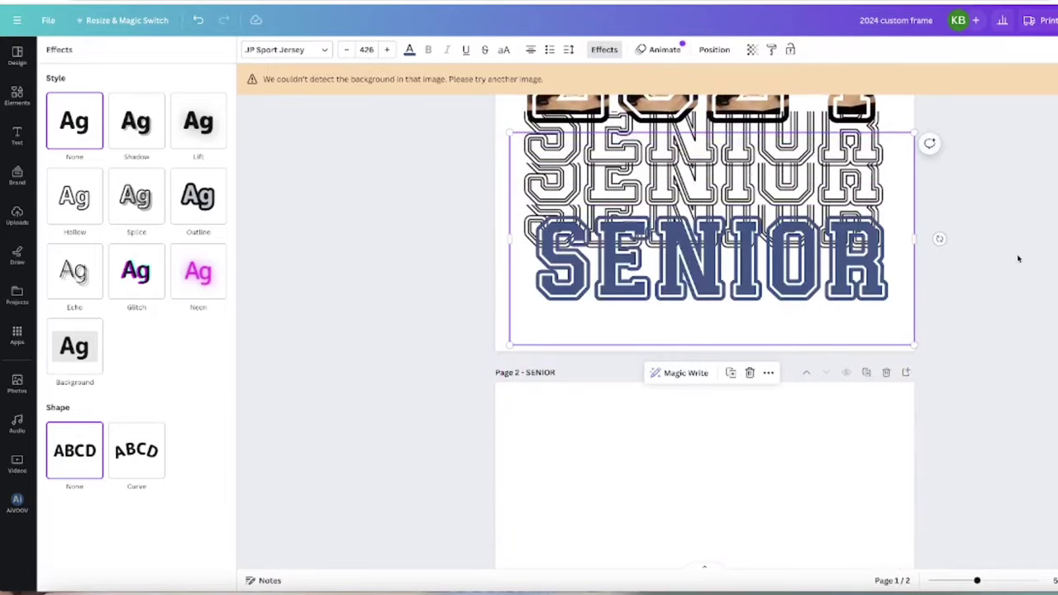
Place the blue SENIOR text over the outlined SENIOR row directly above the 2024 numbers.
click(953, 329)
drag(855, 286, 854, 144)
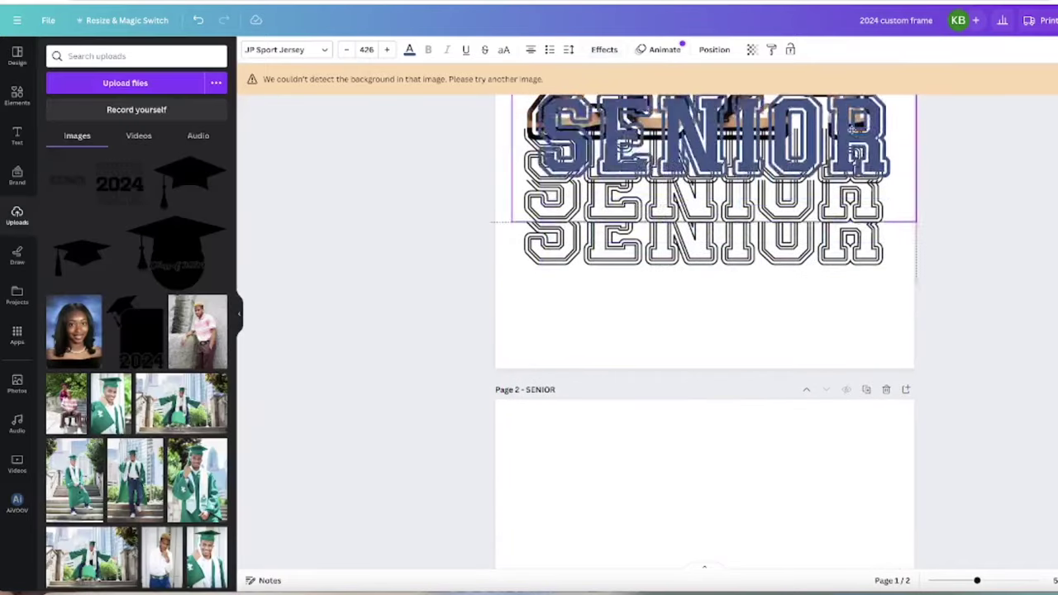
scroll(979, 335, up, 5)
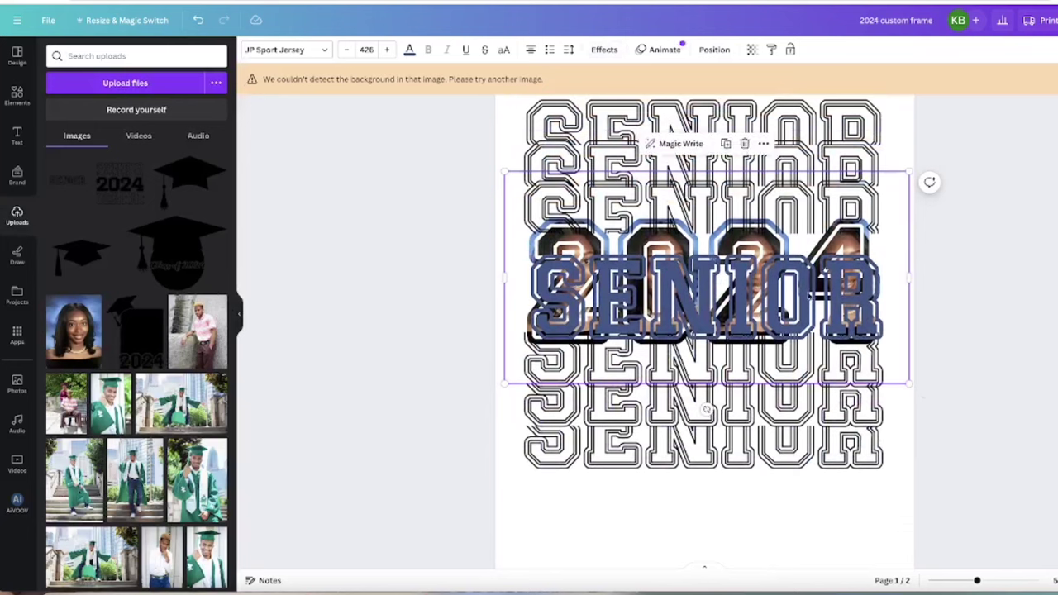
drag(839, 301, 836, 229)
click(716, 319)
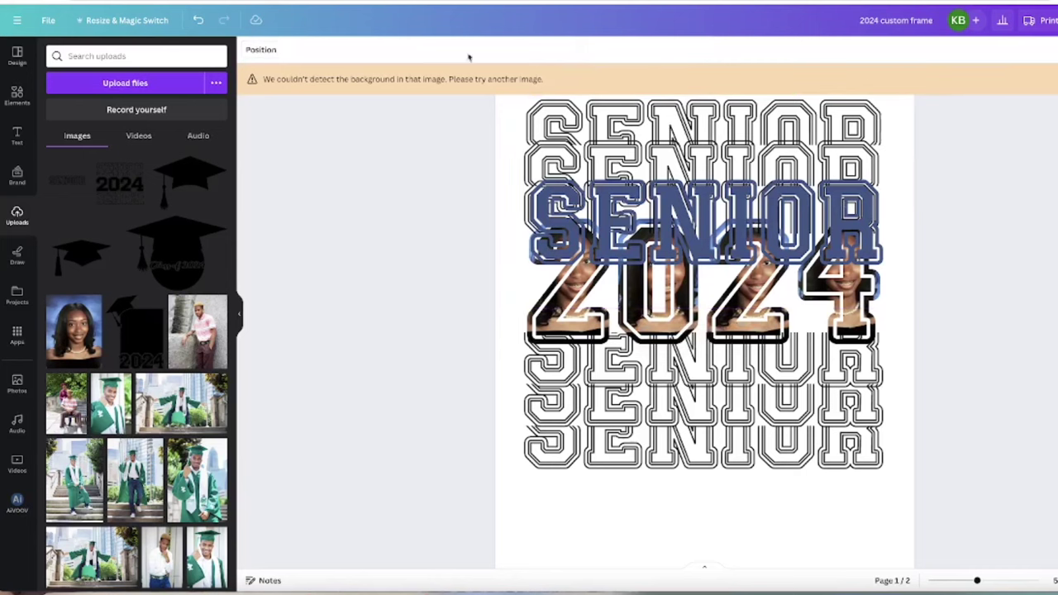
Send the blue SENIOR text behind the 2024 numbers and move the outlined row covering it up onto the top SENIOR rows.
click(498, 206)
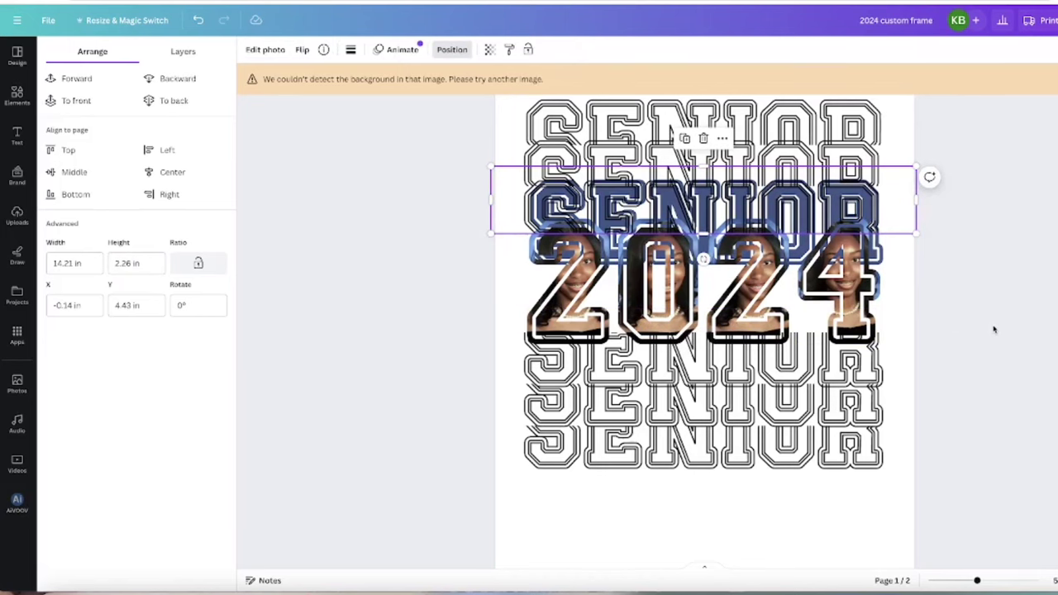
key(ctrl+z)
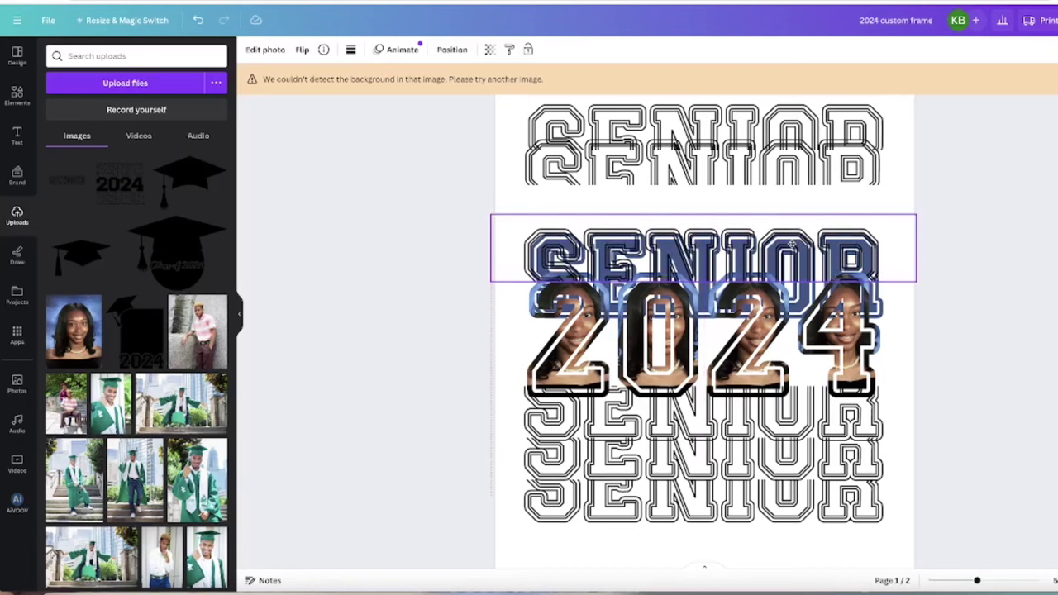
drag(806, 240, 794, 144)
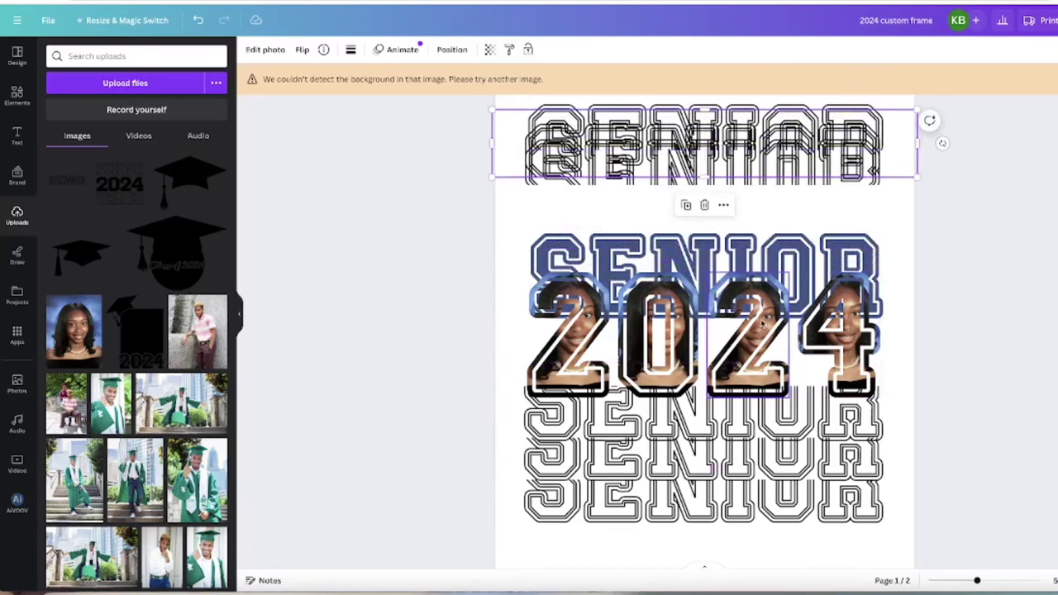
click(932, 283)
Set the transparency of the blue SENIOR text behind 2024 to 72.
click(903, 314)
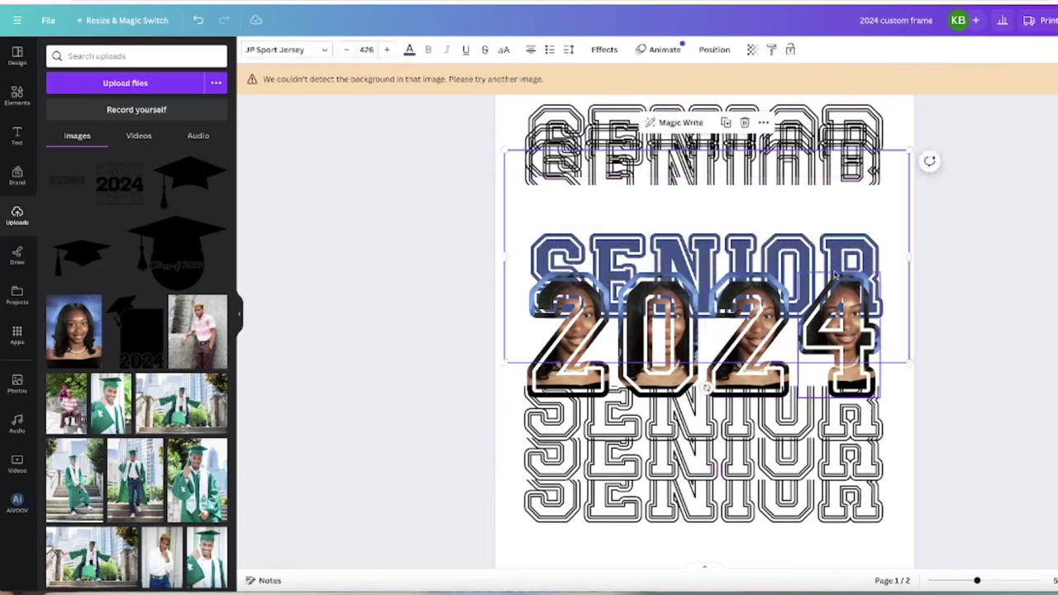
click(751, 50)
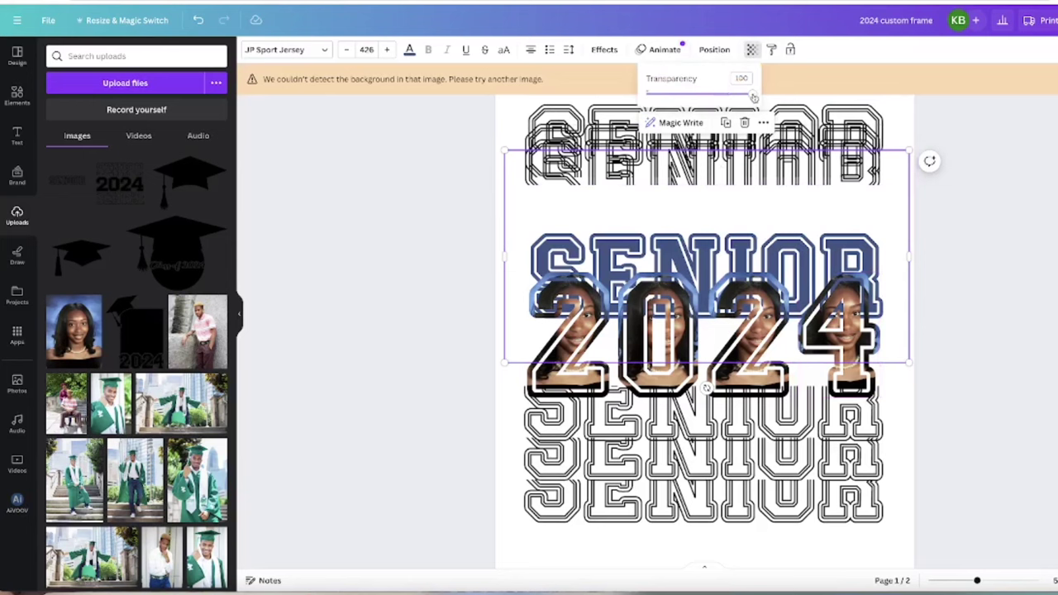
drag(753, 98, 723, 96)
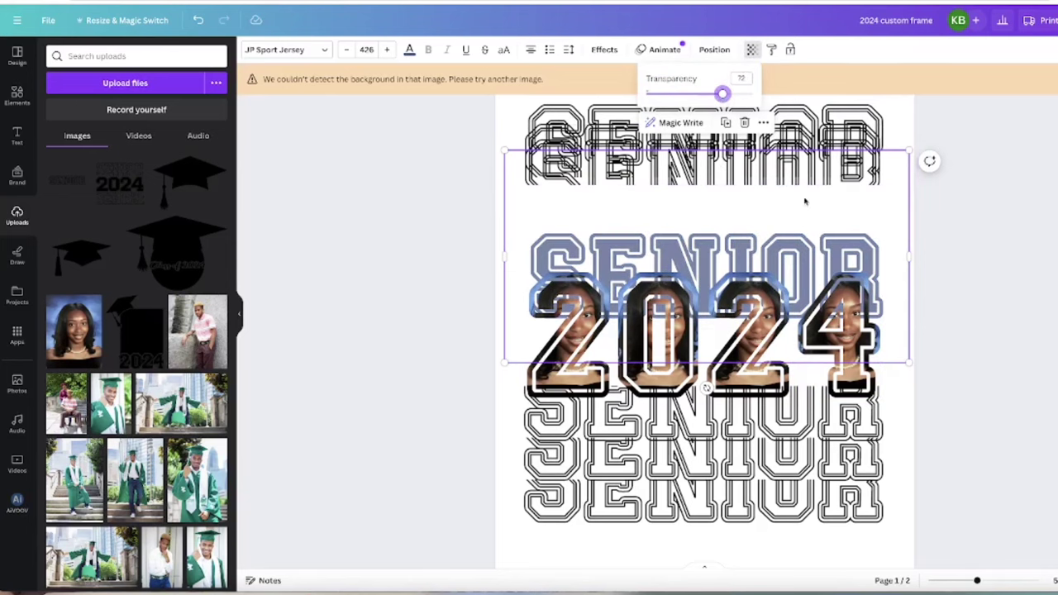
click(802, 259)
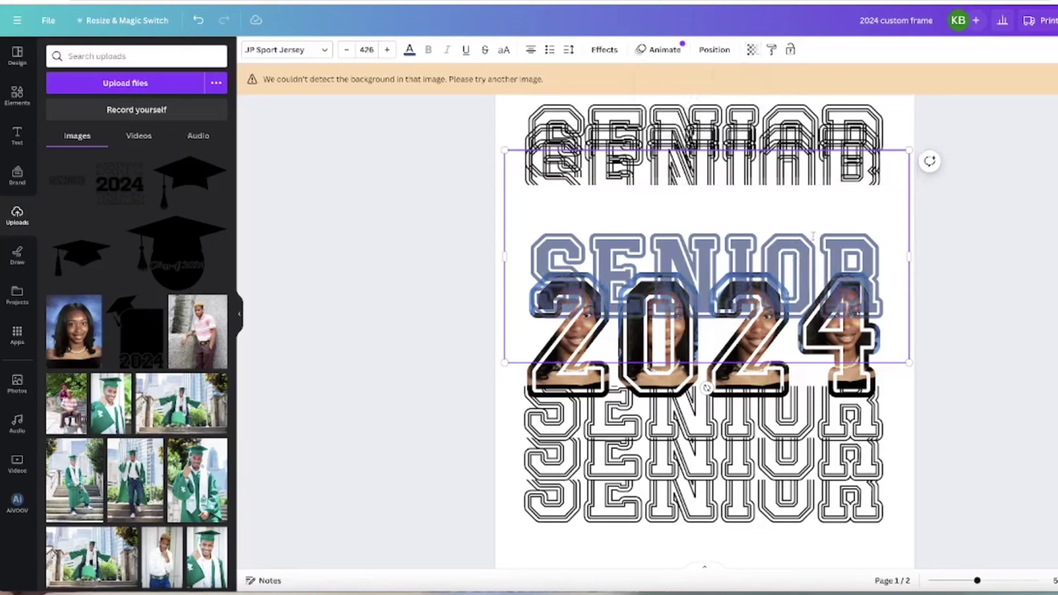
Move the semi-transparent blue SENIOR text up into the gap between the outlined rows and the 2024 numbers.
click(970, 247)
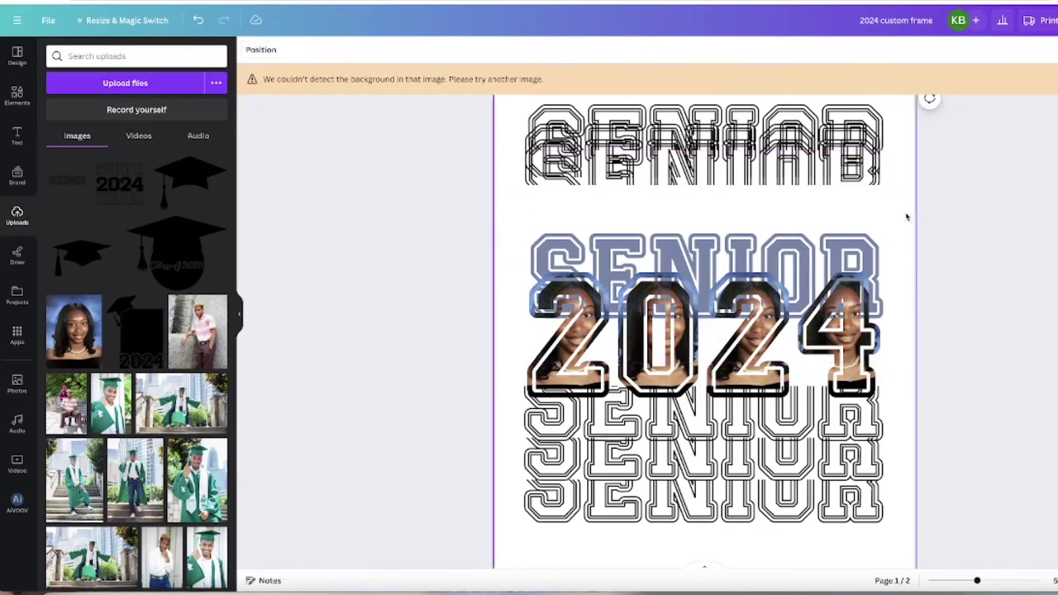
drag(786, 262, 712, 240)
click(1025, 363)
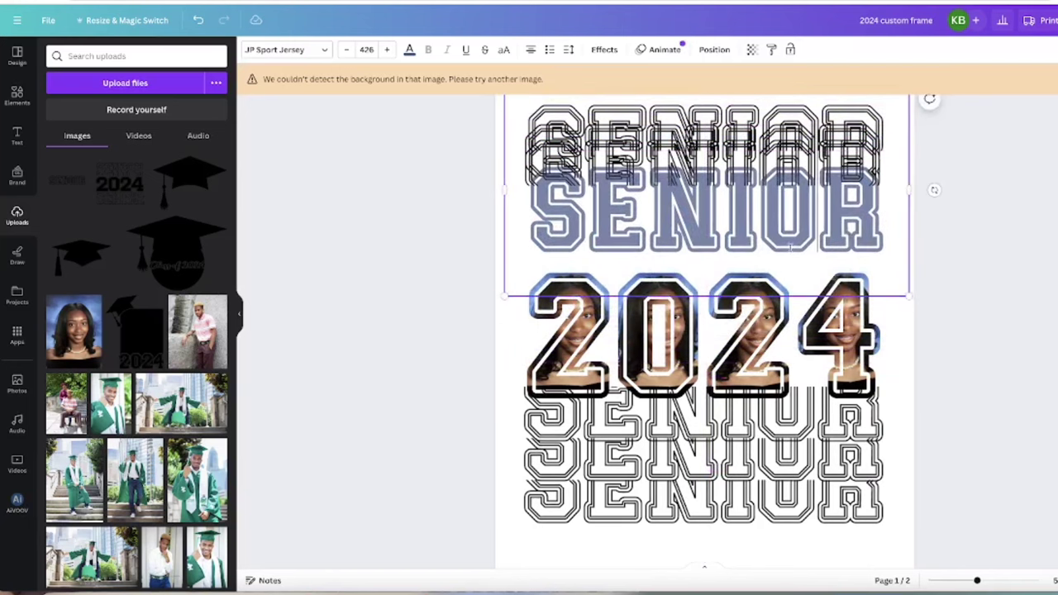